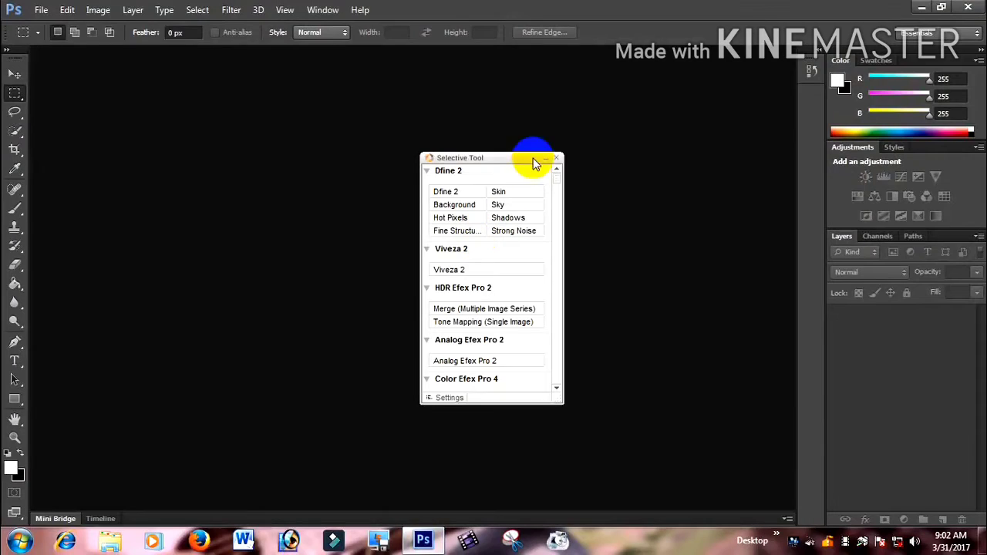
# Close the Selective Tool plugin launcher panel
pyautogui.click(556, 160)
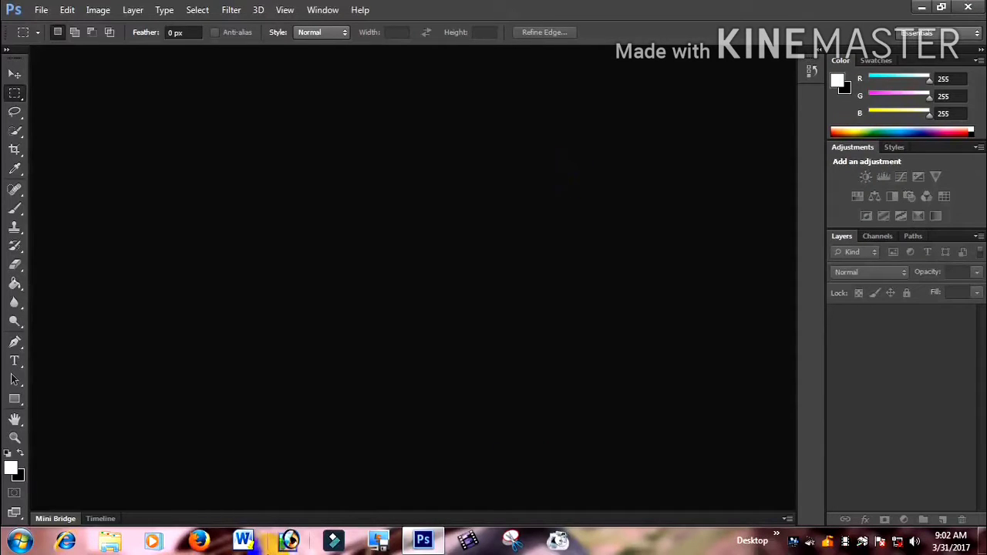
# Create a new white 1920×1080 document at 150 ppi
pyautogui.hotkey('ctrl', 'n')
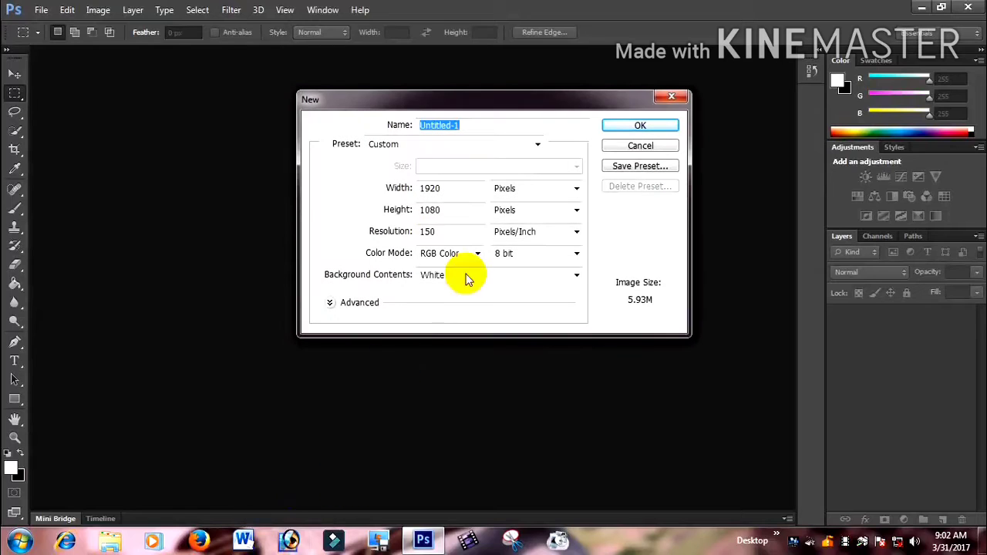
pyautogui.doubleClick(430, 188)
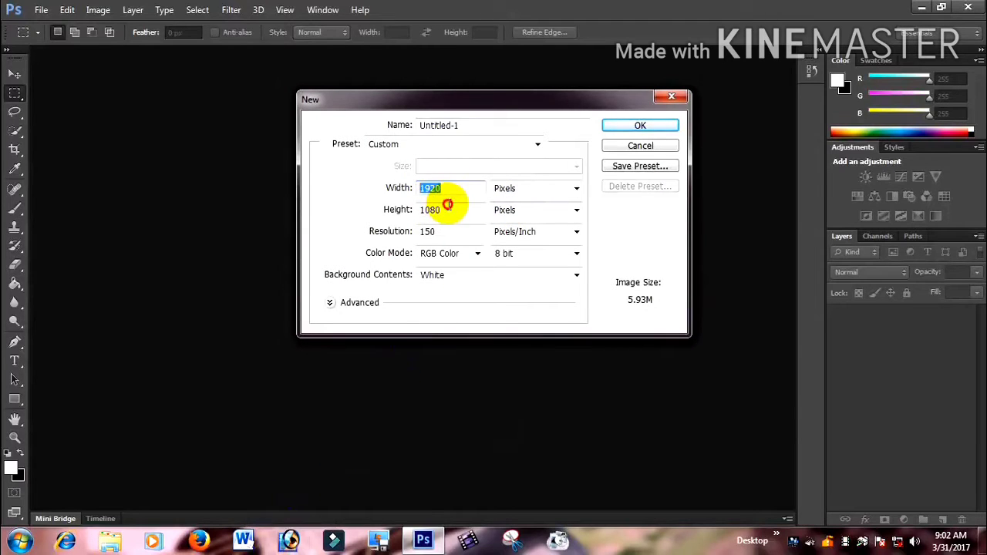
pyautogui.doubleClick(428, 209)
pyautogui.doubleClick(426, 231)
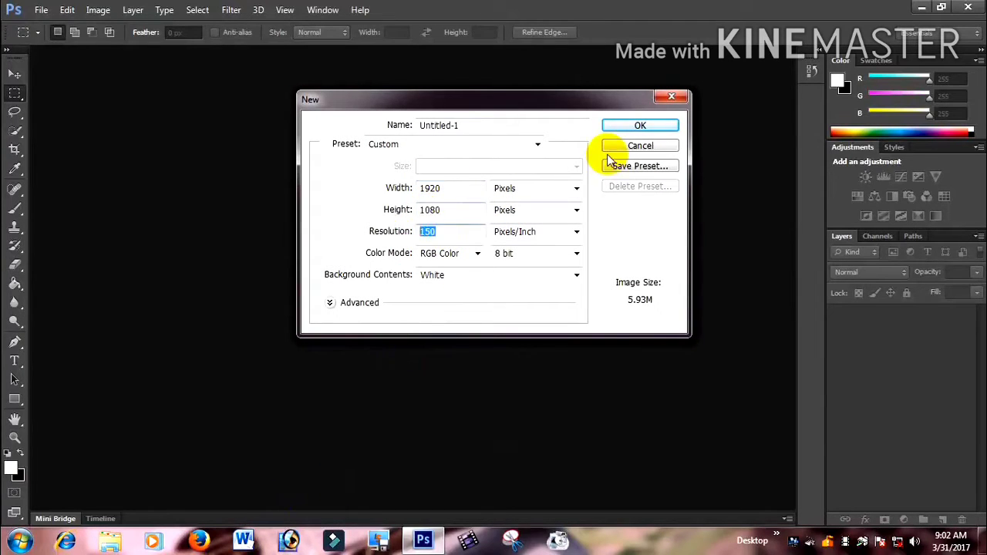
pyautogui.click(628, 127)
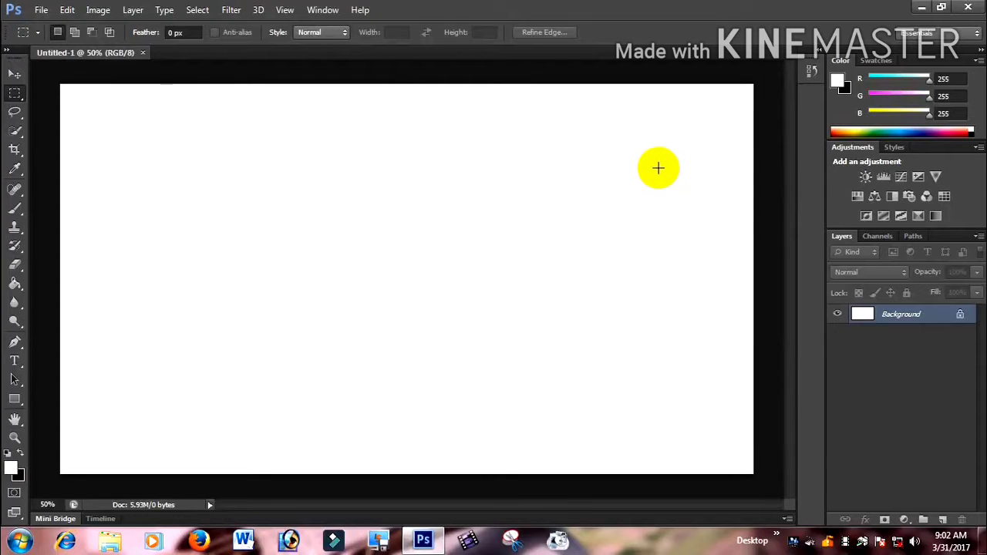
pyautogui.scroll(-1, 636, 166)
pyautogui.scroll(-1, 636, 166)
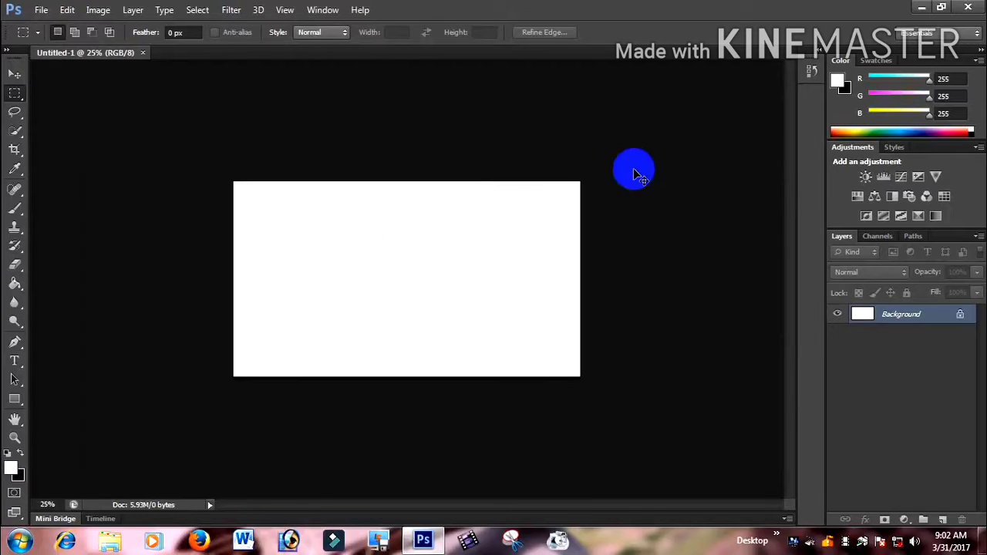
pyautogui.scroll(1, 636, 166)
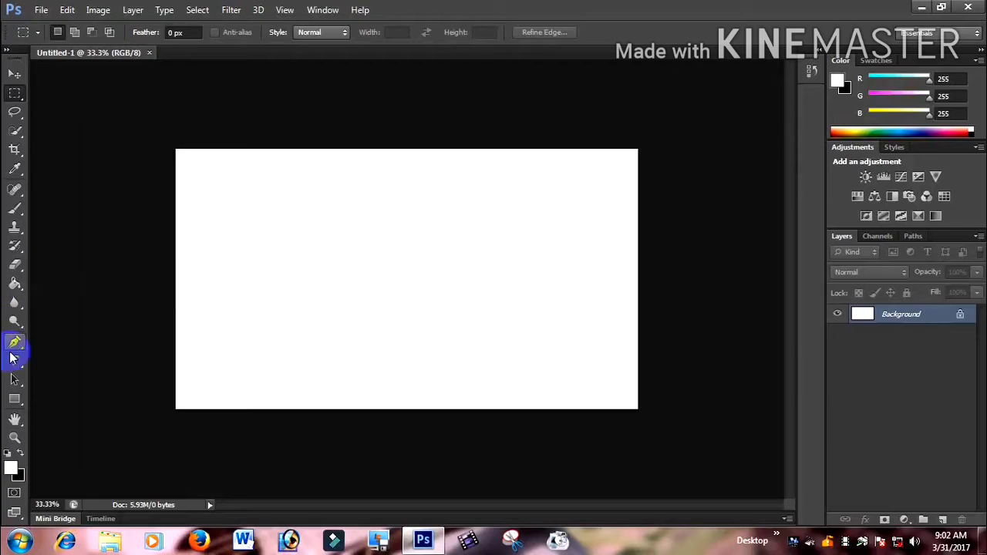
# Add the word RUBEL as a Berlin Sans FB Bold 72 pt text layer
pyautogui.click(14, 360)
pyautogui.click(262, 274)
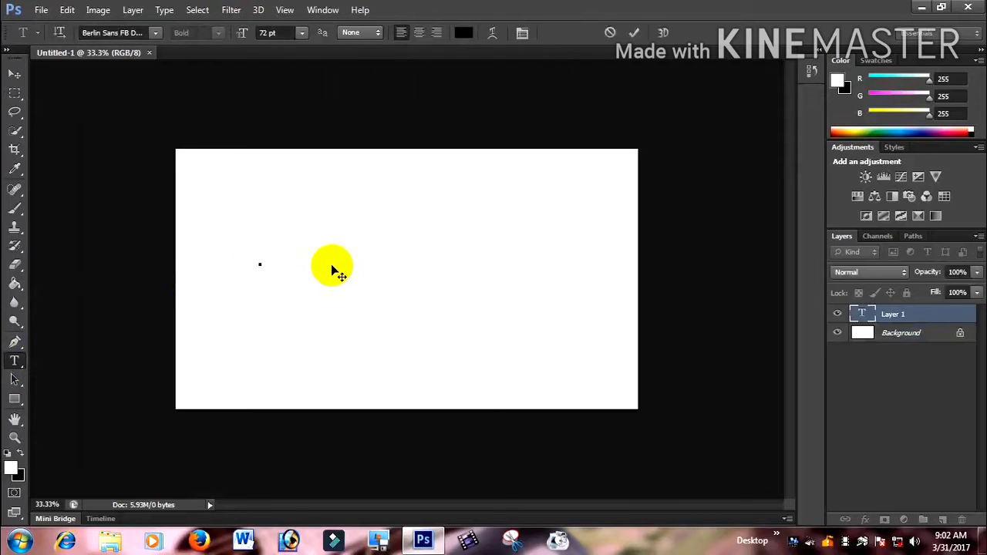
pyautogui.write('RUBEL')
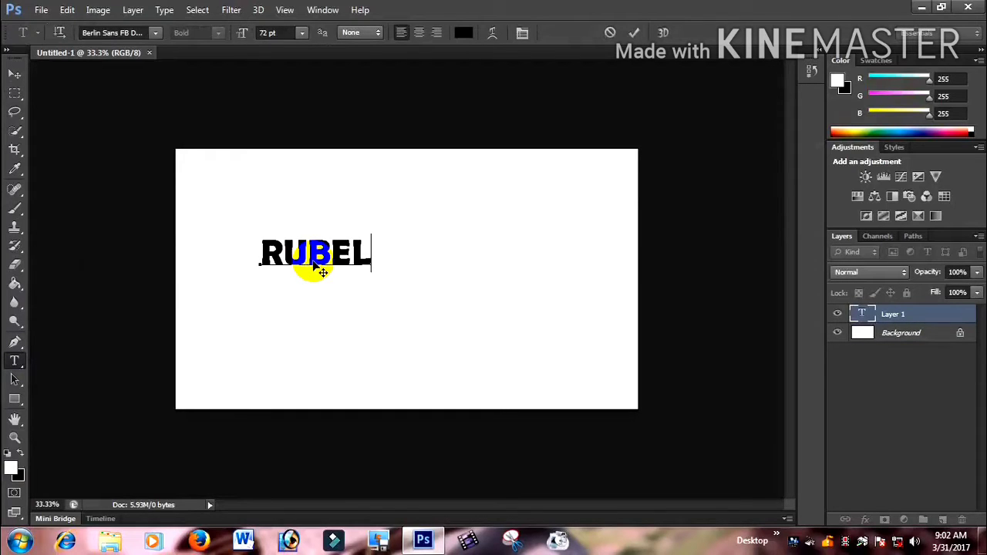
pyautogui.click(275, 260)
pyautogui.click(14, 74)
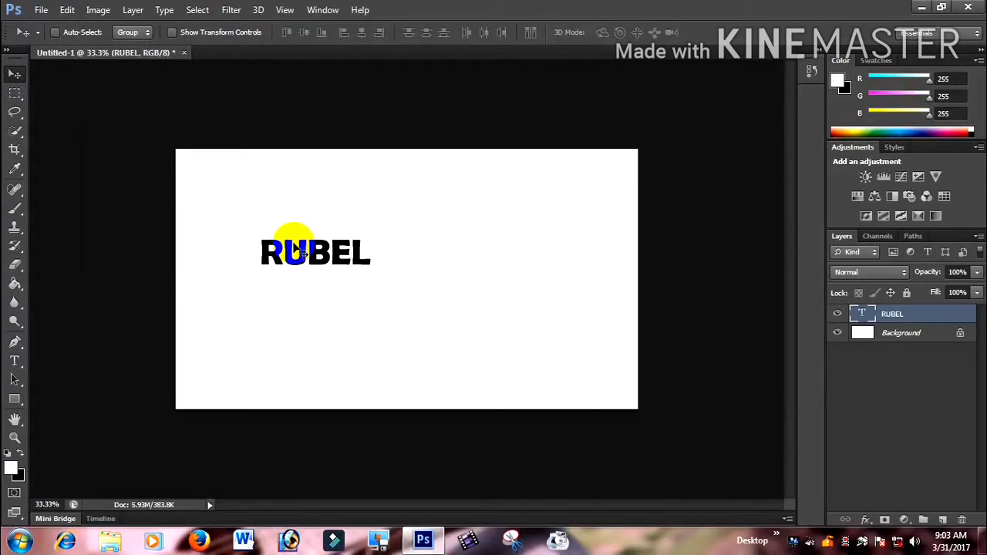
# Free-transform RUBEL to about 208% width and 331% height and commit
pyautogui.hotkey('ctrl', 't')
pyautogui.hotkey('ctrl', 'r')
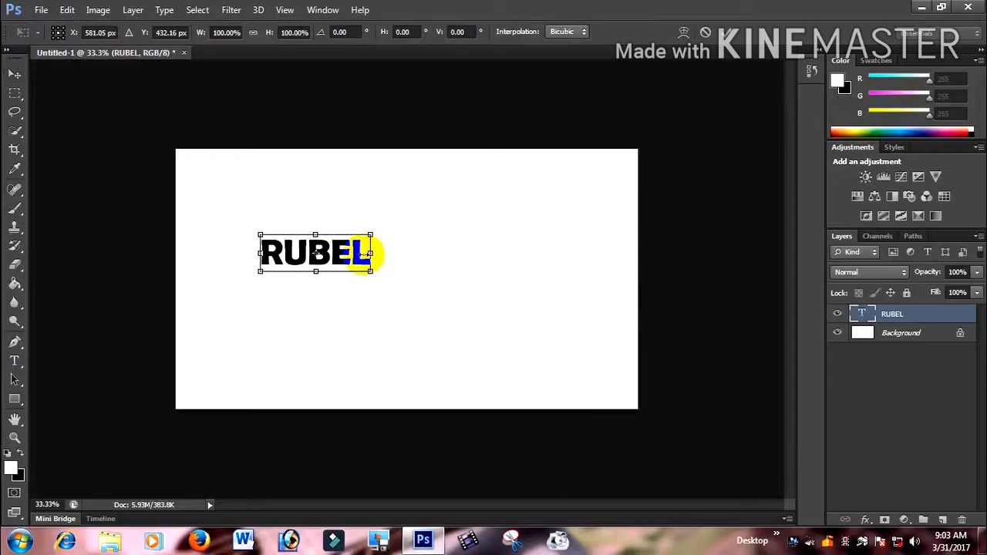
pyautogui.moveTo(370, 254); pyautogui.dragTo(460, 254)
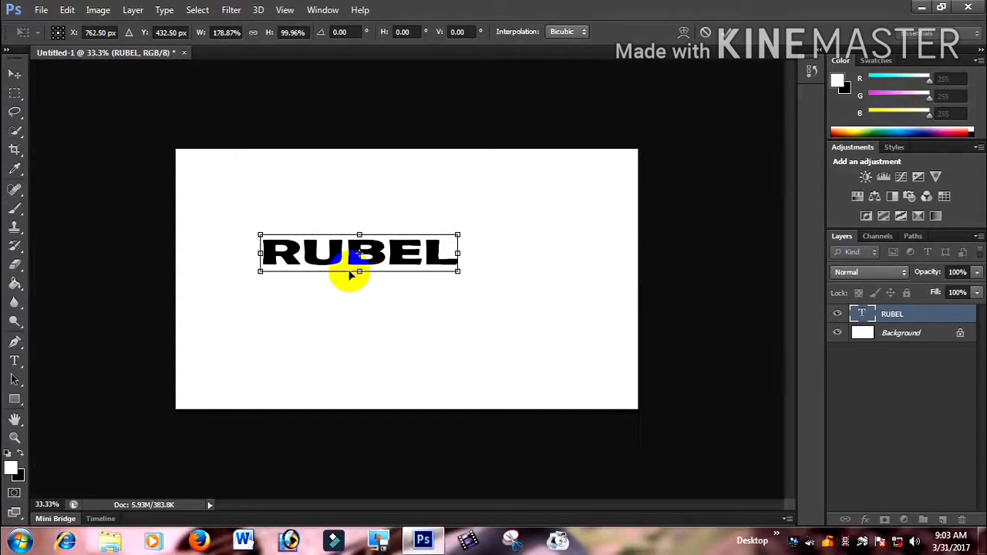
pyautogui.moveTo(359, 272); pyautogui.dragTo(359, 337)
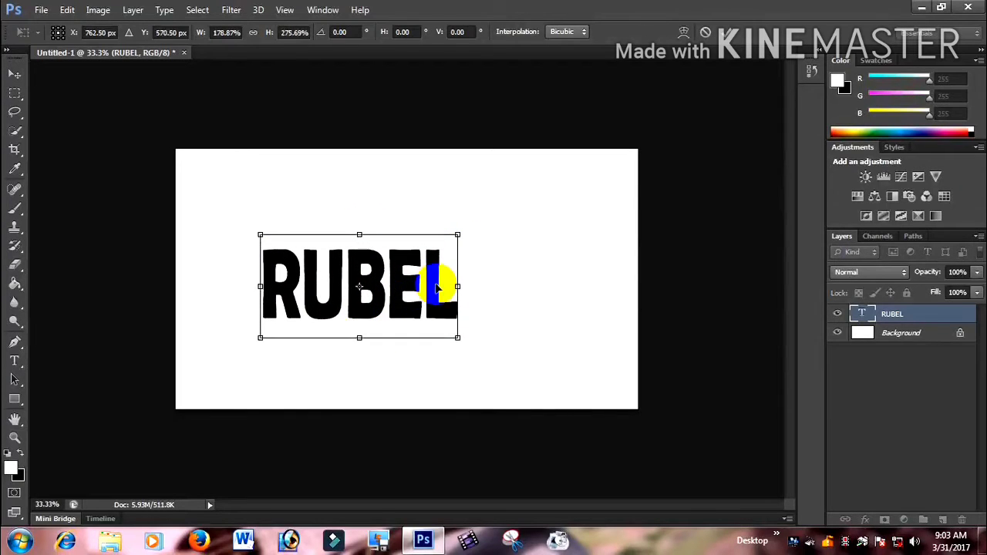
pyautogui.moveTo(457, 286); pyautogui.dragTo(482, 289)
pyautogui.moveTo(374, 234); pyautogui.dragTo(373, 217)
pyautogui.moveTo(485, 278)
pyautogui.mouseDown()
pyautogui.moveTo(493, 277)
pyautogui.moveTo(466, 284)
pyautogui.mouseUp()
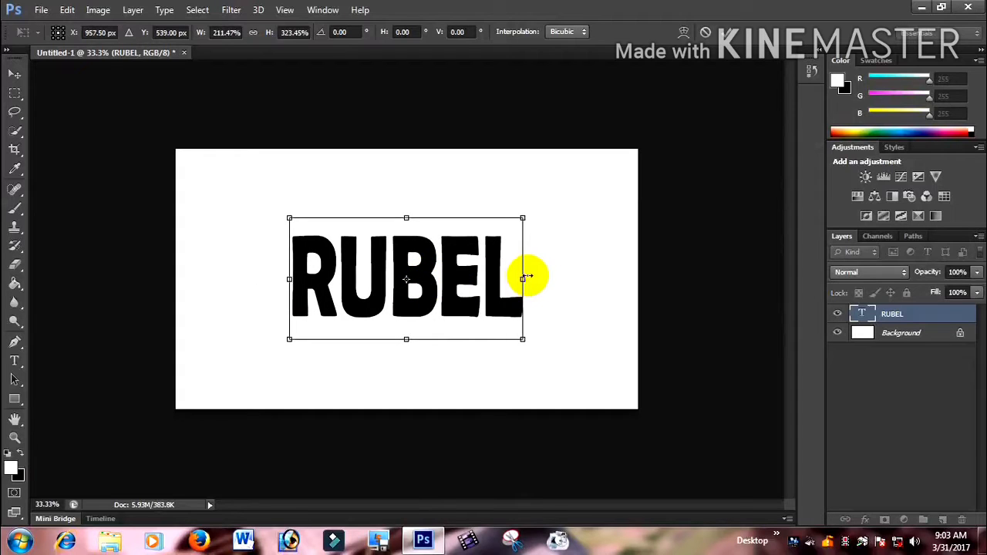
pyautogui.moveTo(526, 276); pyautogui.dragTo(513, 278)
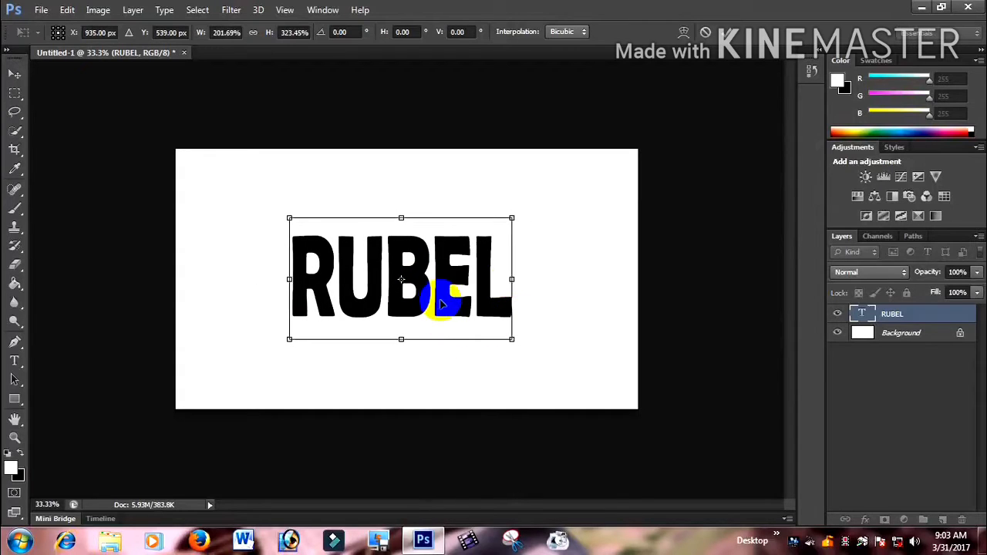
pyautogui.moveTo(399, 339); pyautogui.dragTo(402, 342)
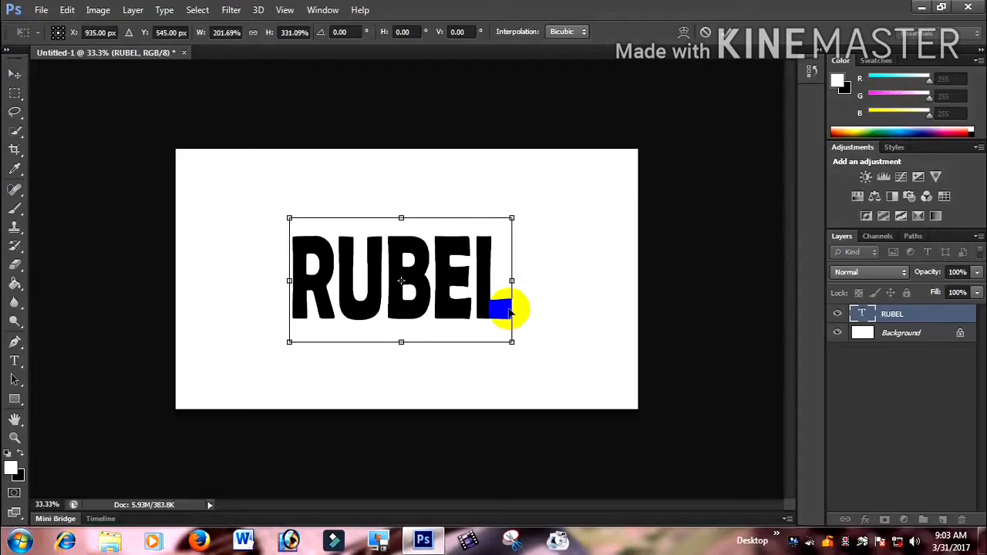
pyautogui.moveTo(512, 280); pyautogui.dragTo(518, 281)
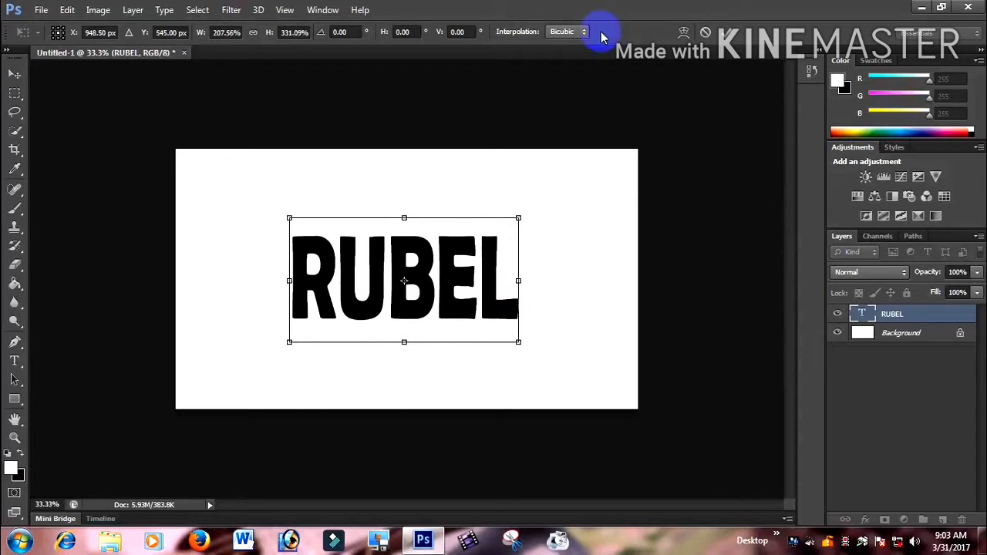
pyautogui.click(726, 32)
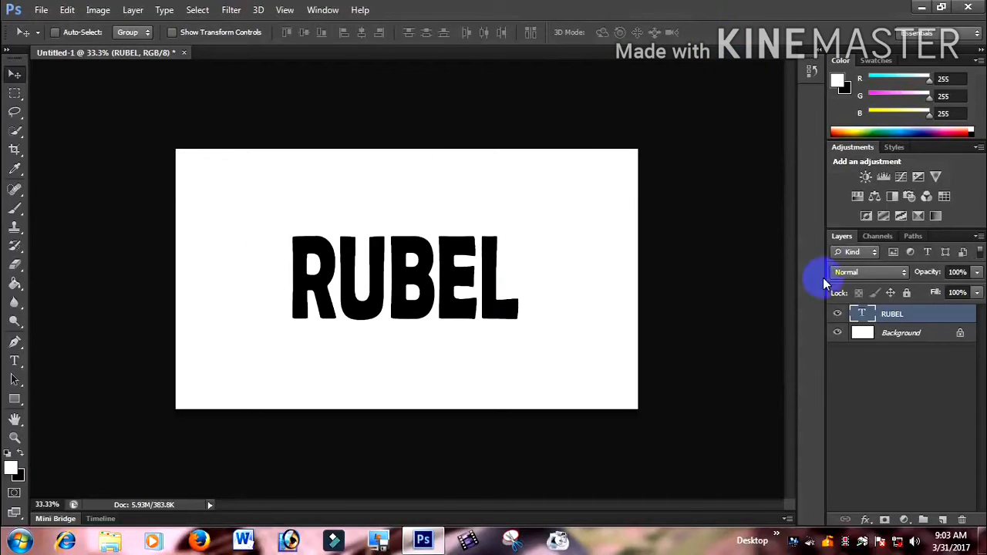
# Select all, align RUBEL to the canvas's horizontal centre, then deselect
pyautogui.doubleClick(867, 313)
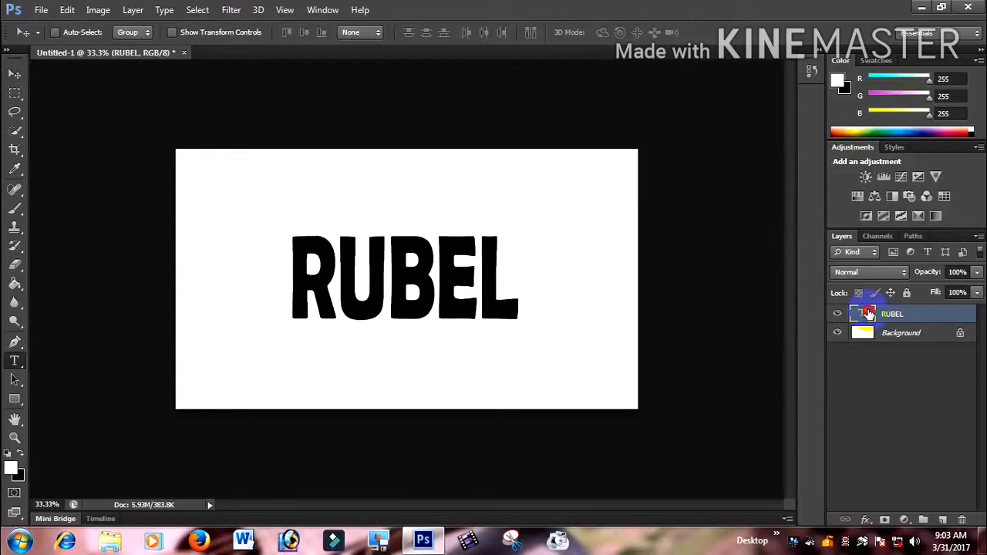
pyautogui.click(16, 75)
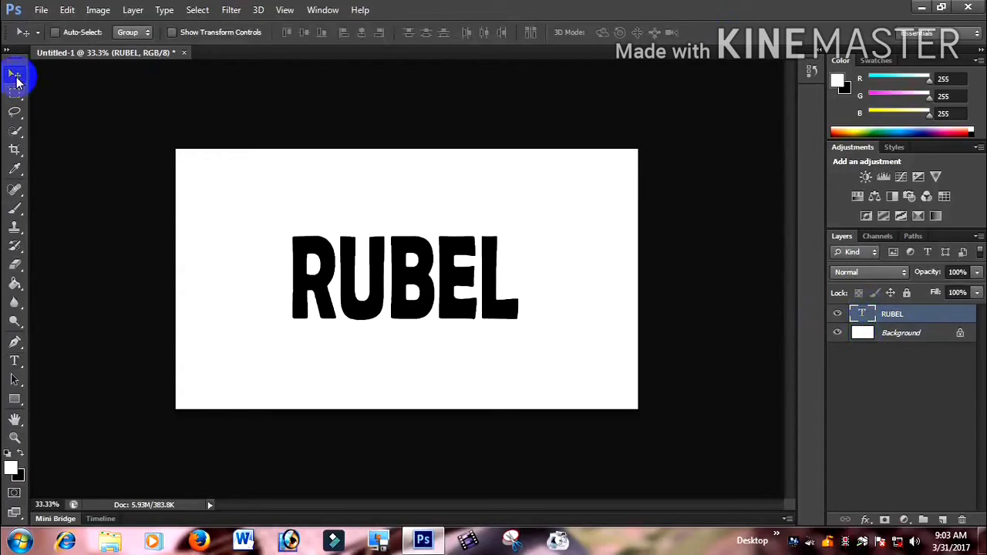
pyautogui.hotkey('ctrl', 'a')
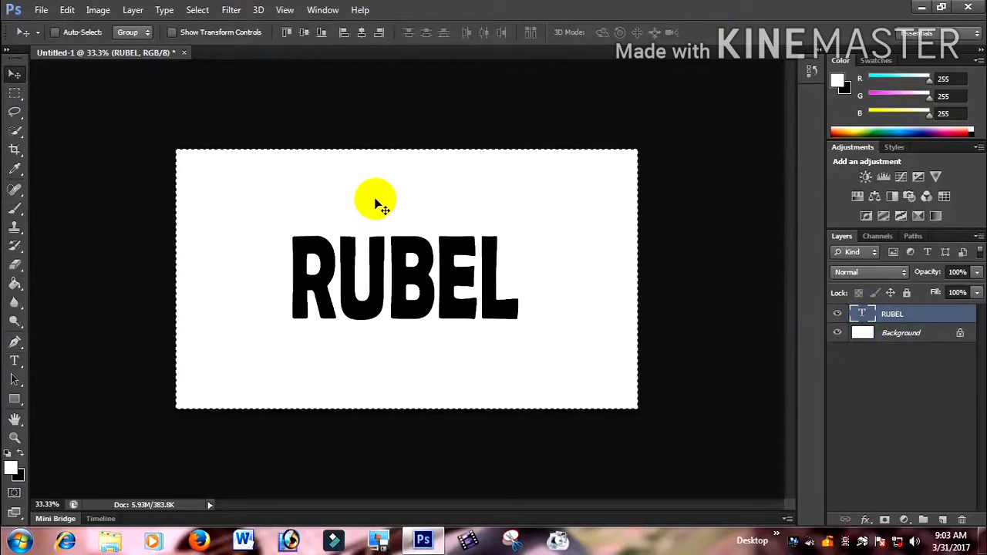
pyautogui.click(360, 34)
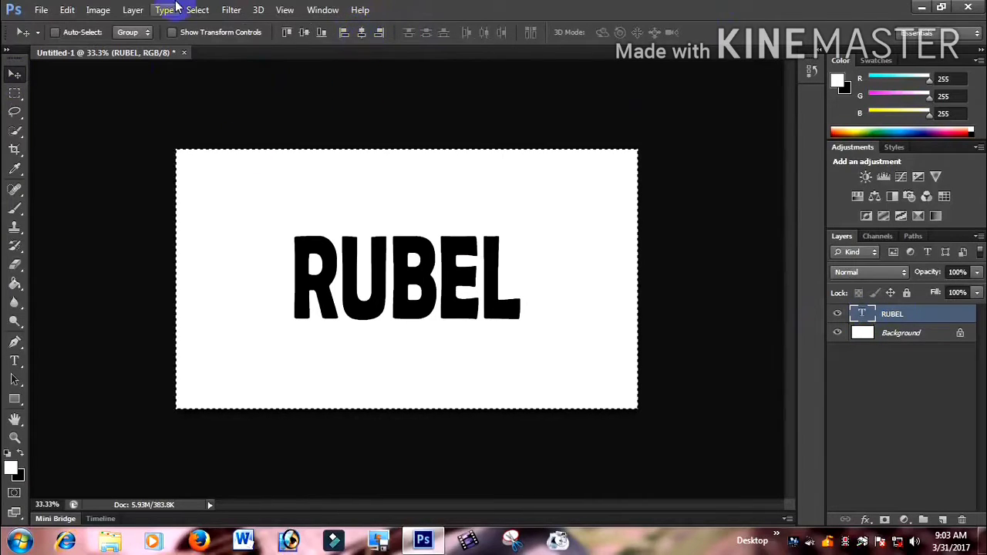
pyautogui.click(198, 10)
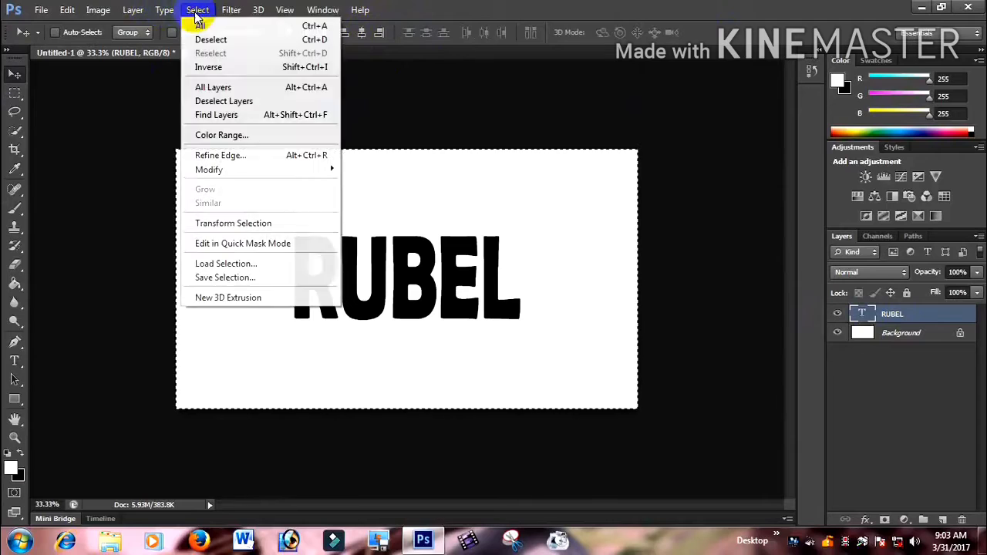
pyautogui.click(205, 38)
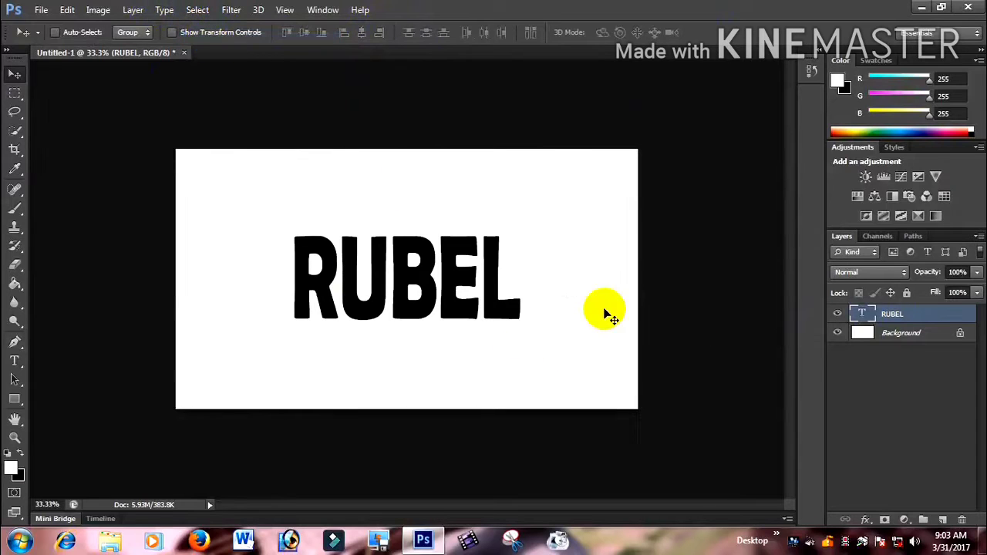
pyautogui.click(866, 314)
pyautogui.doubleClick(866, 314)
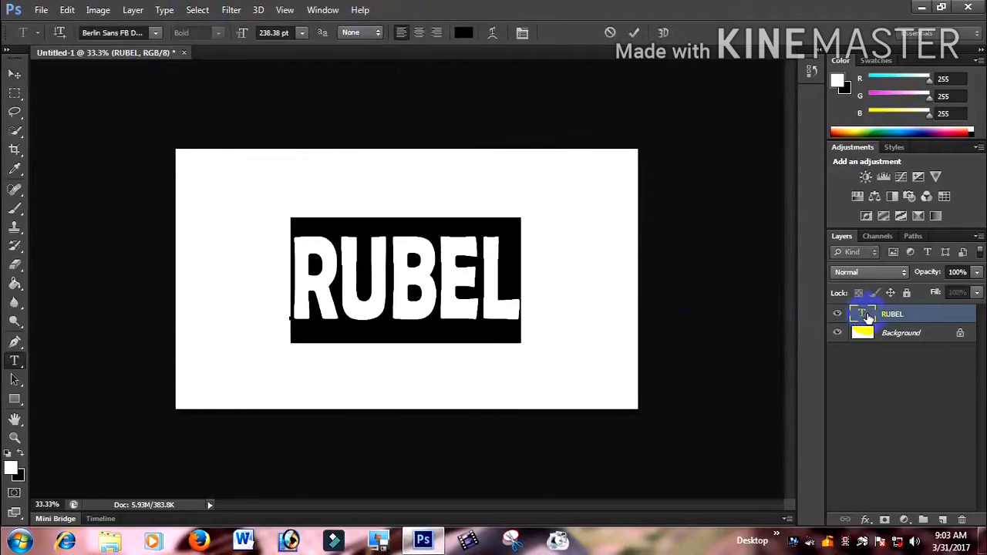
pyautogui.click(866, 316)
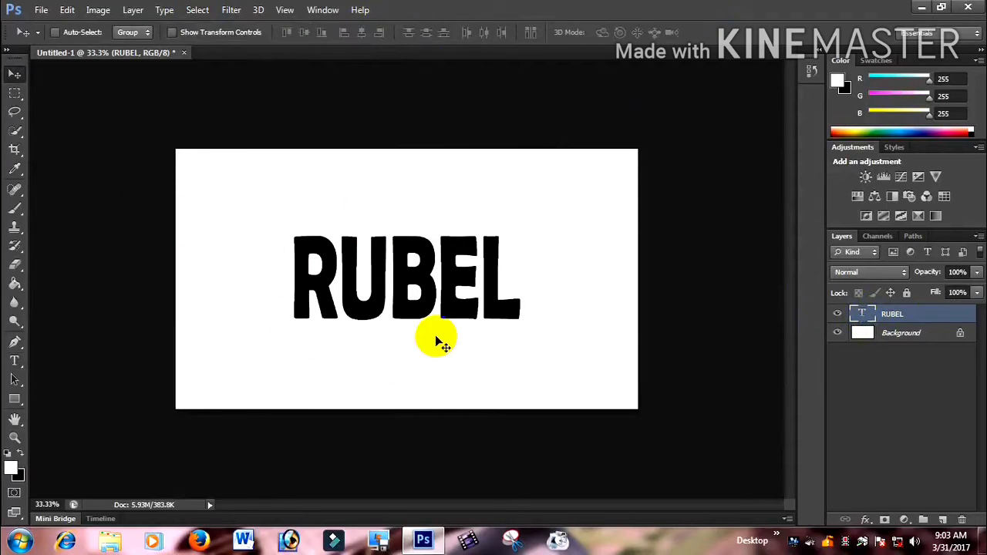
# Place photo 03 from the rubel pic folder as a layer above RUBEL
pyautogui.click(40, 11)
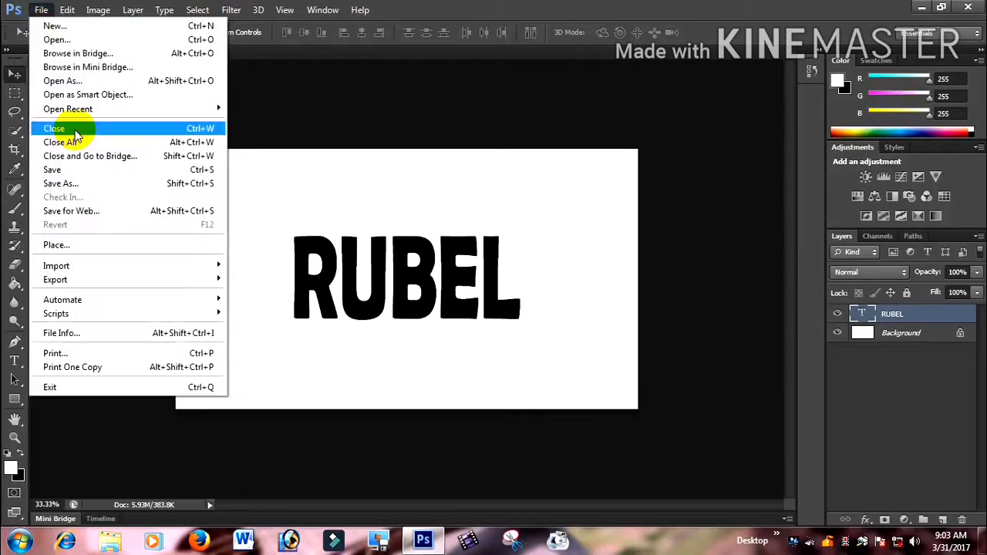
pyautogui.click(60, 246)
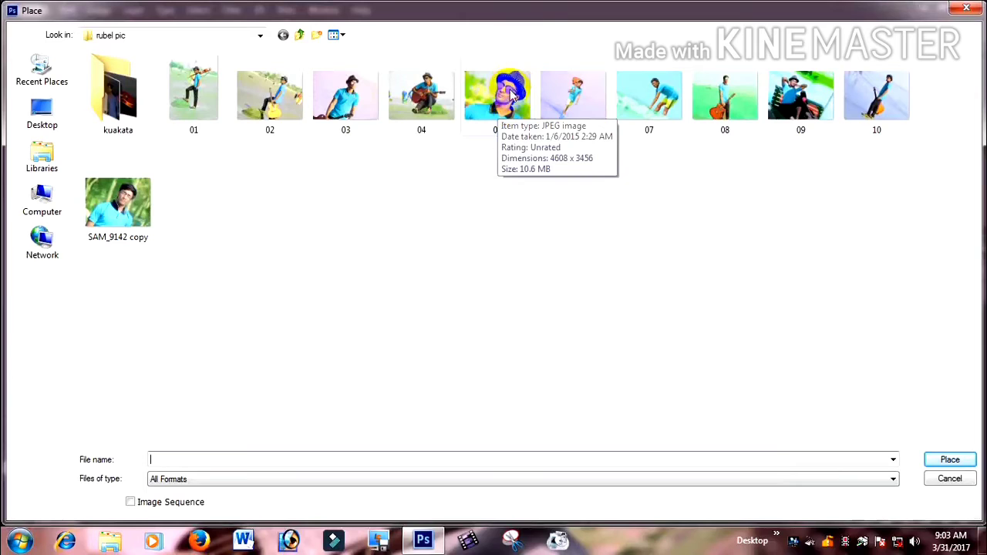
pyautogui.click(351, 96)
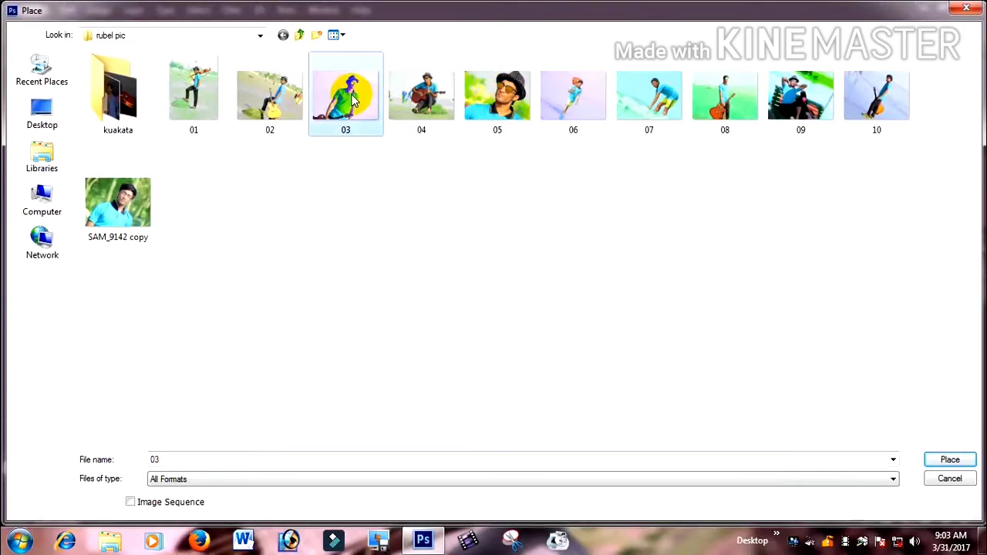
pyautogui.click(949, 459)
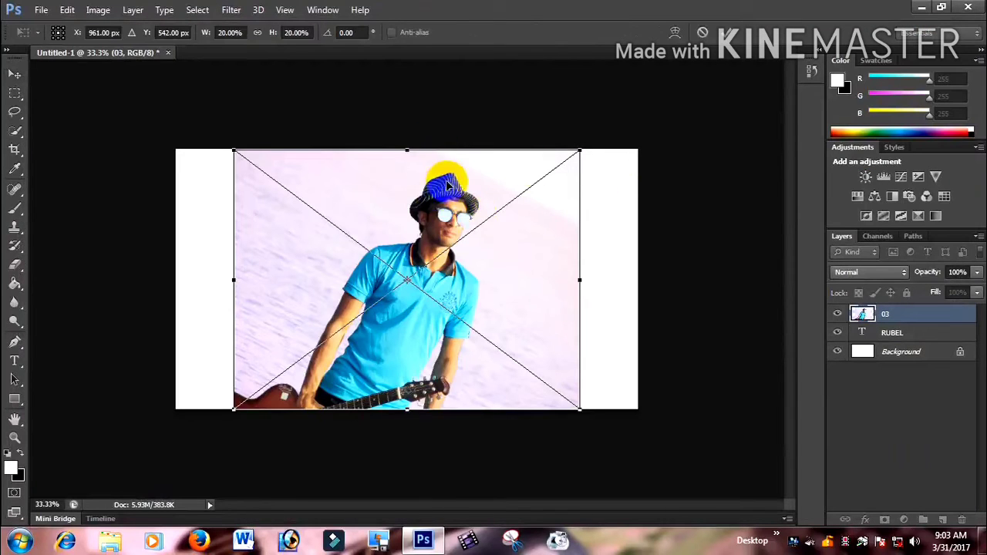
pyautogui.click(718, 31)
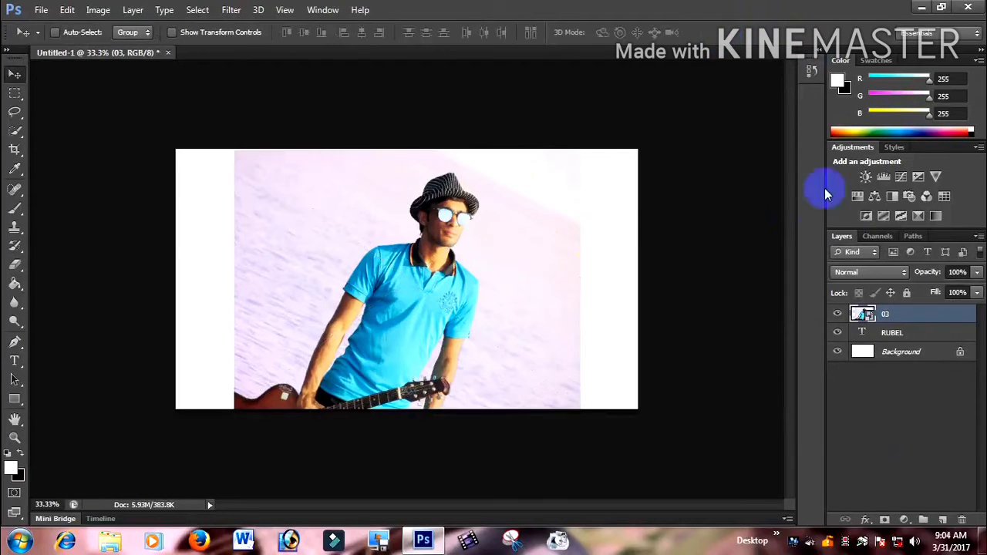
# Clip photo 03 into the RUBEL text and shift it right inside the letters
pyautogui.rightClick(914, 311)
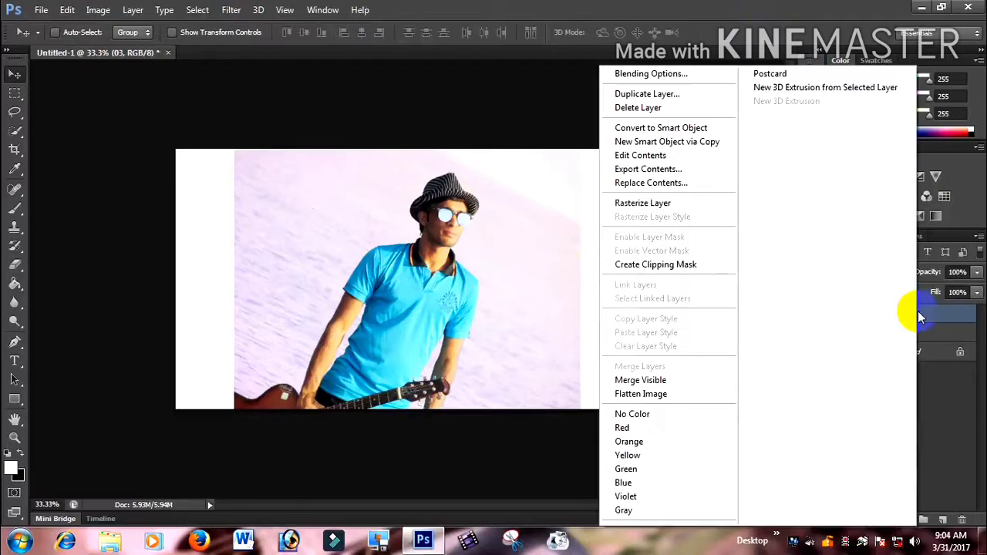
pyautogui.click(696, 265)
pyautogui.moveTo(360, 308); pyautogui.dragTo(415, 310)
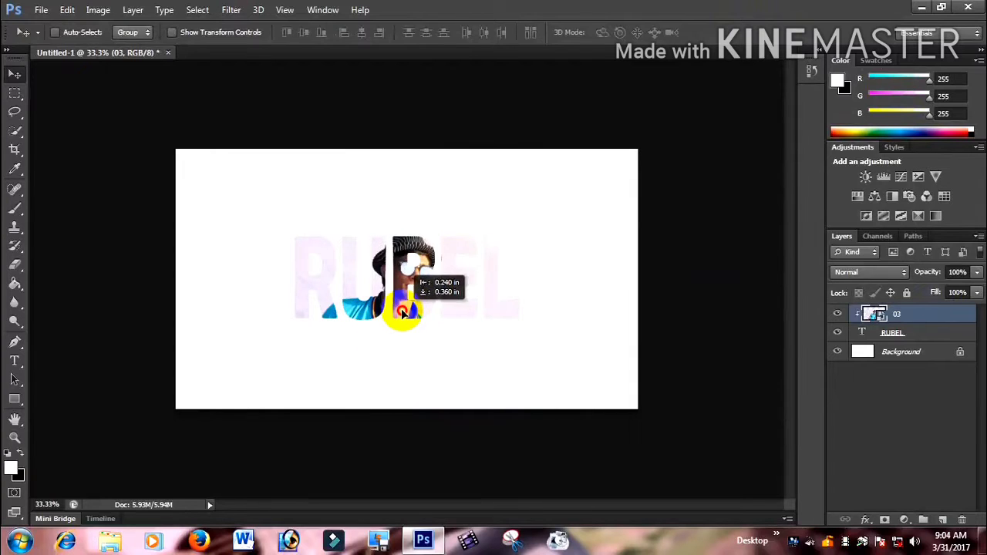
# Shrink and reposition photo 03 so the face fills the middle letters
pyautogui.hotkey('ctrl', 't')
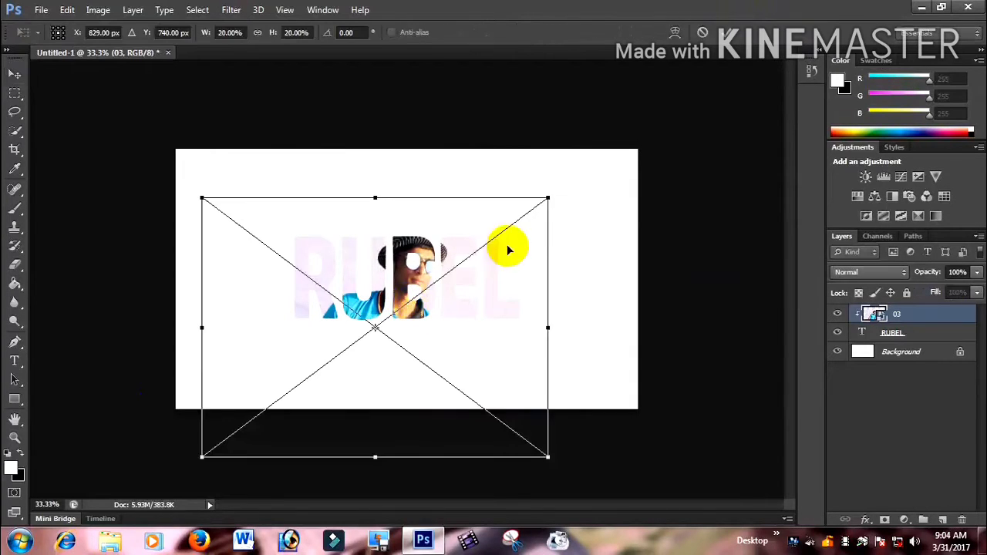
pyautogui.moveTo(549, 198); pyautogui.dragTo(537, 214)
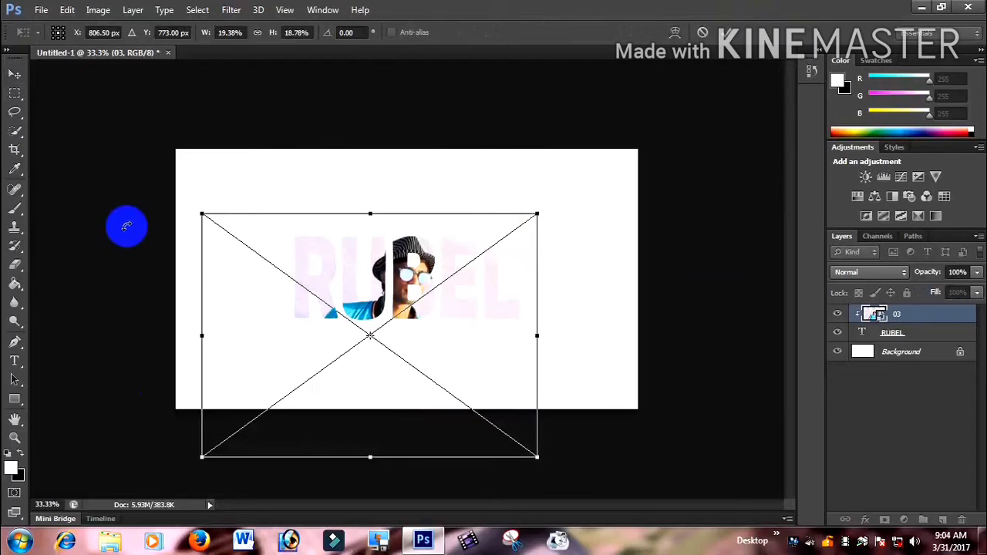
pyautogui.moveTo(200, 213); pyautogui.dragTo(217, 219)
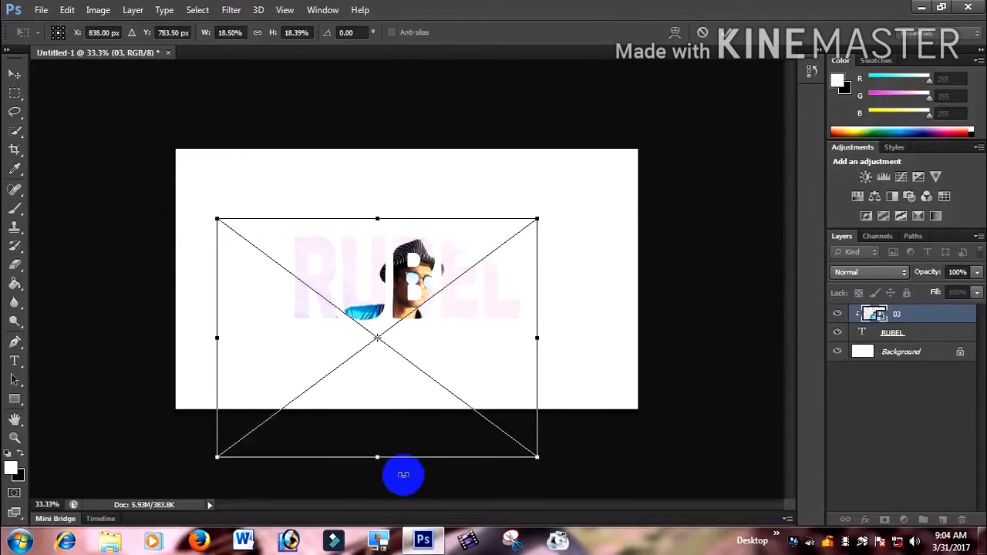
pyautogui.moveTo(401, 457)
pyautogui.mouseDown()
pyautogui.moveTo(403, 434)
pyautogui.moveTo(399, 454)
pyautogui.mouseUp()
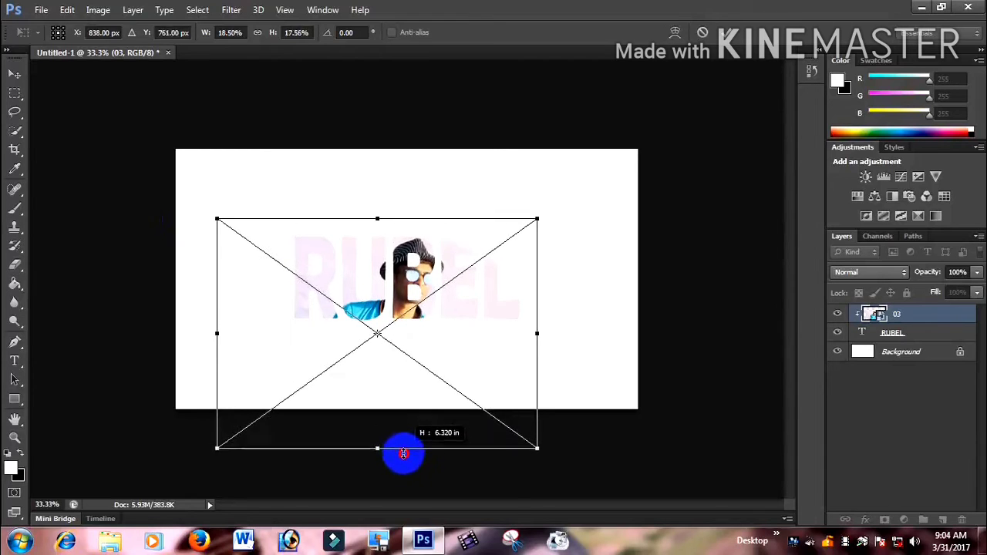
pyautogui.moveTo(538, 336); pyautogui.dragTo(521, 336)
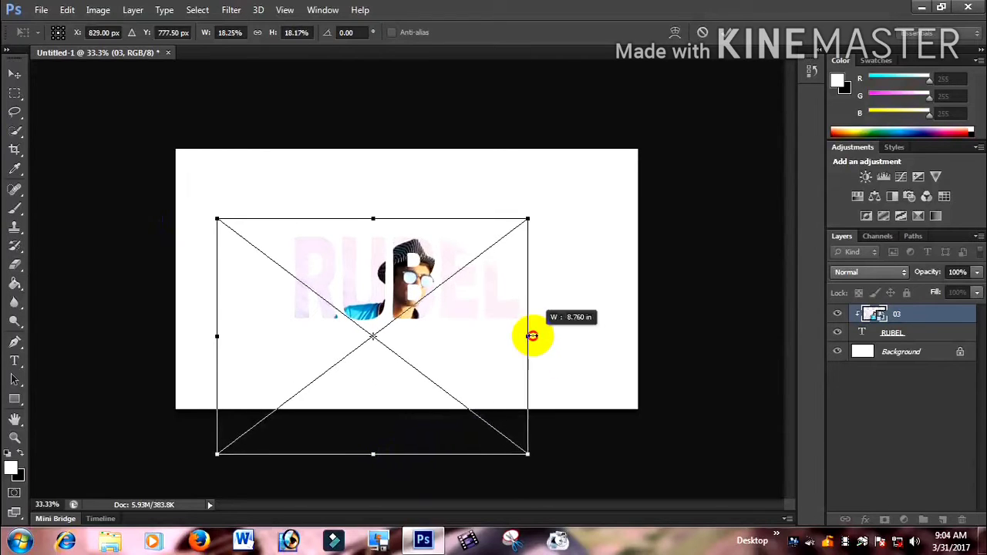
pyautogui.moveTo(395, 340); pyautogui.dragTo(411, 331)
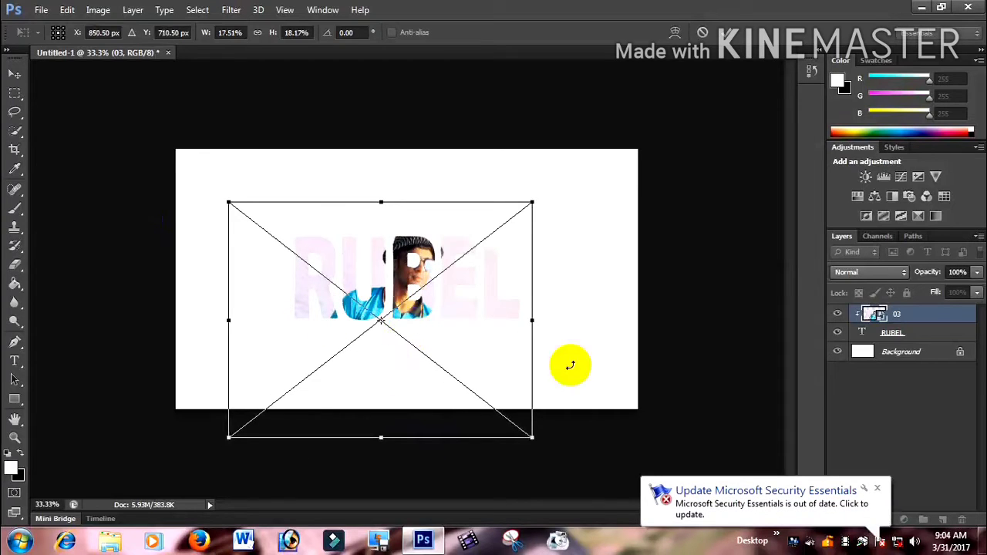
pyautogui.click(720, 34)
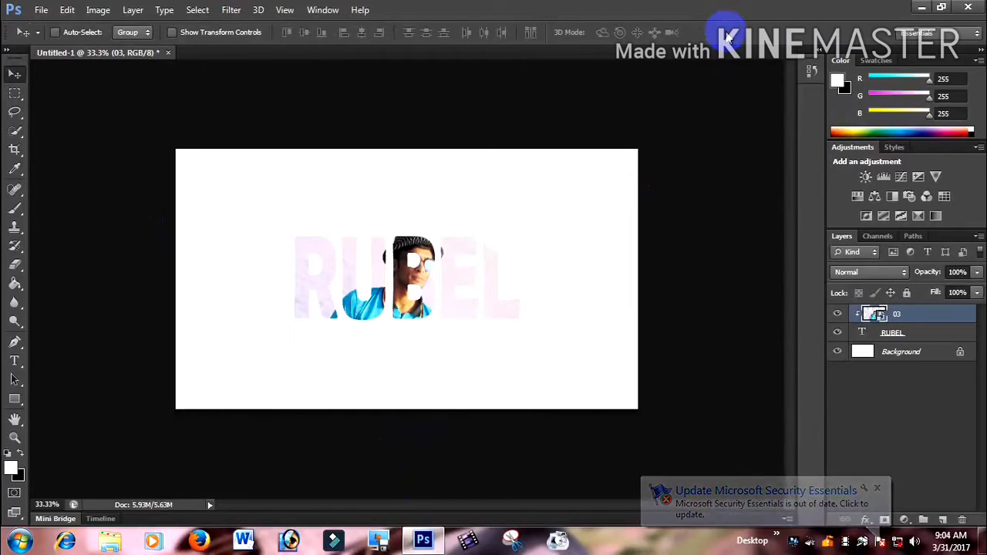
pyautogui.click(756, 337)
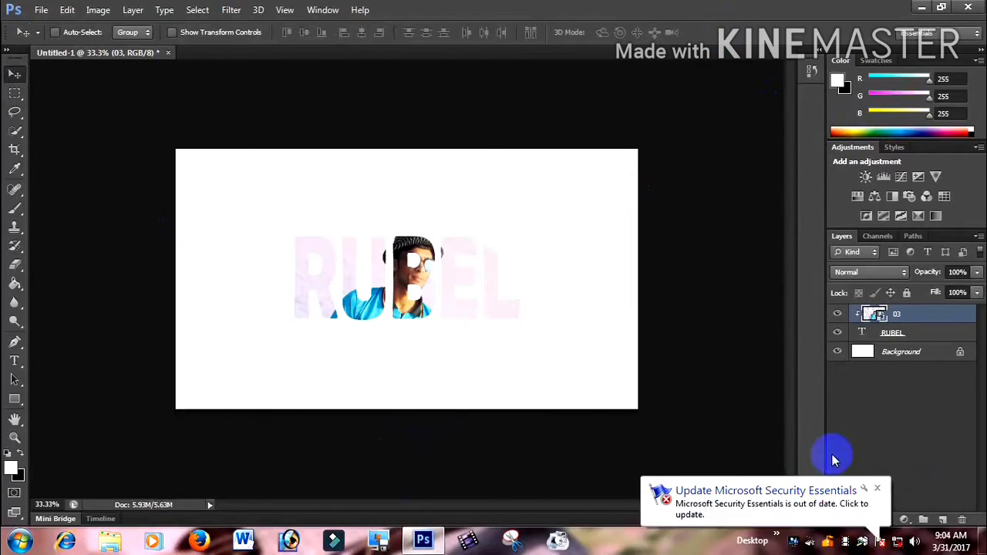
# Convert the locked Background into a normal layer named Layer 0
pyautogui.click(888, 353)
pyautogui.rightClick(889, 354)
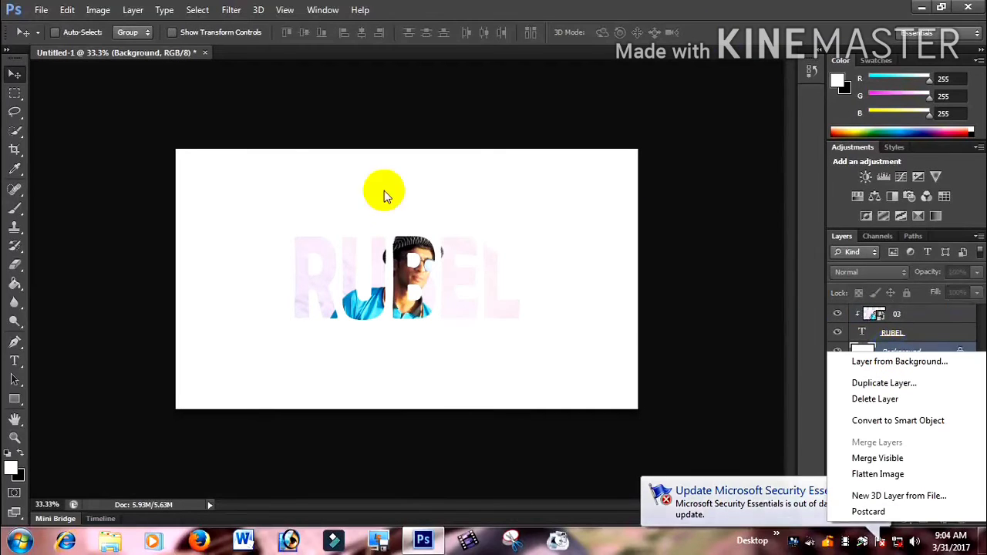
pyautogui.click(905, 368)
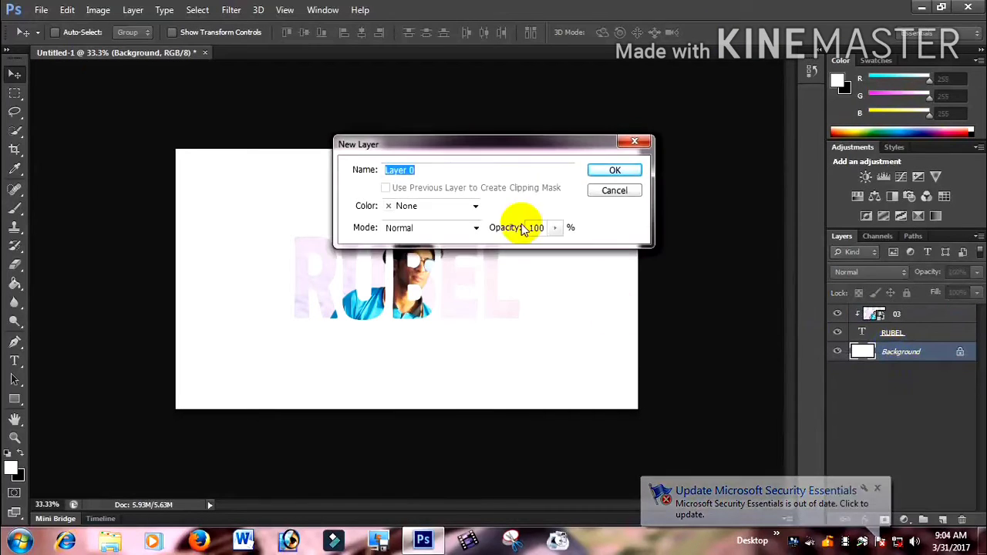
pyautogui.click(622, 171)
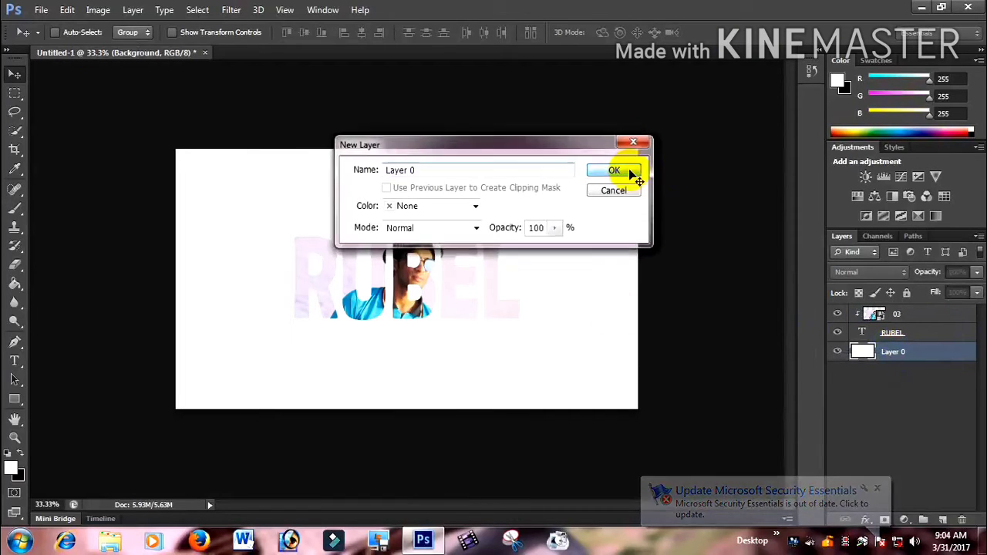
# Give Layer 0 a Drop Shadow and a 1 px Stroke effect
pyautogui.rightClick(906, 353)
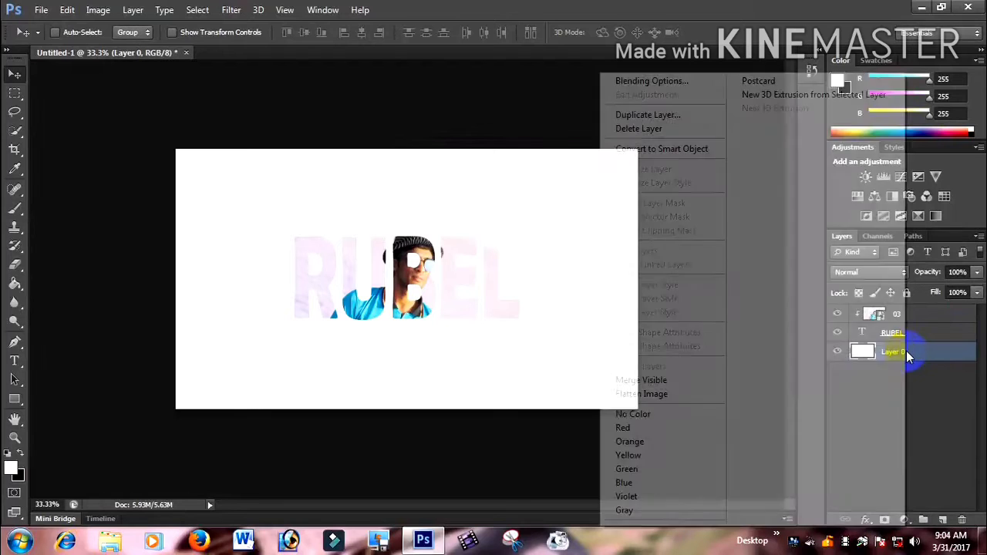
pyautogui.click(646, 80)
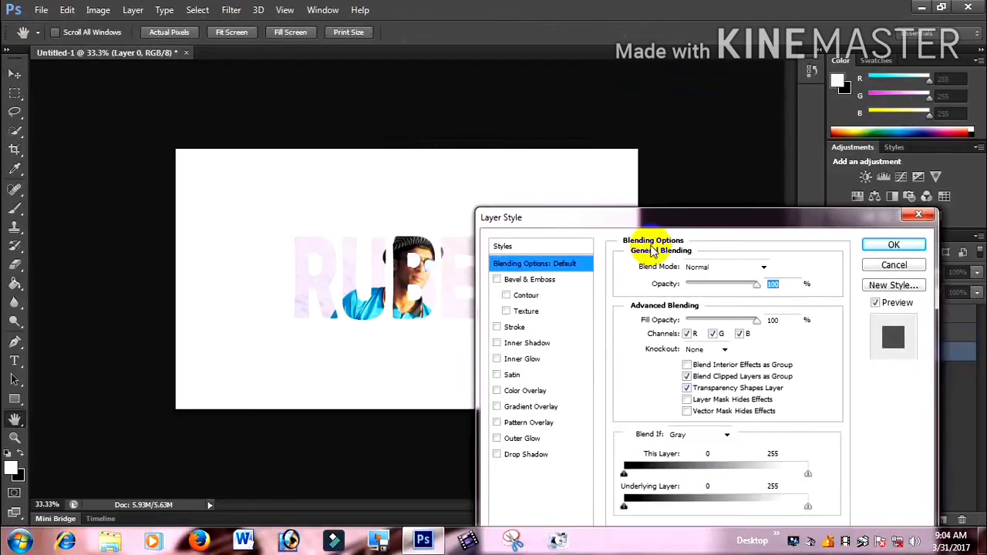
pyautogui.click(524, 454)
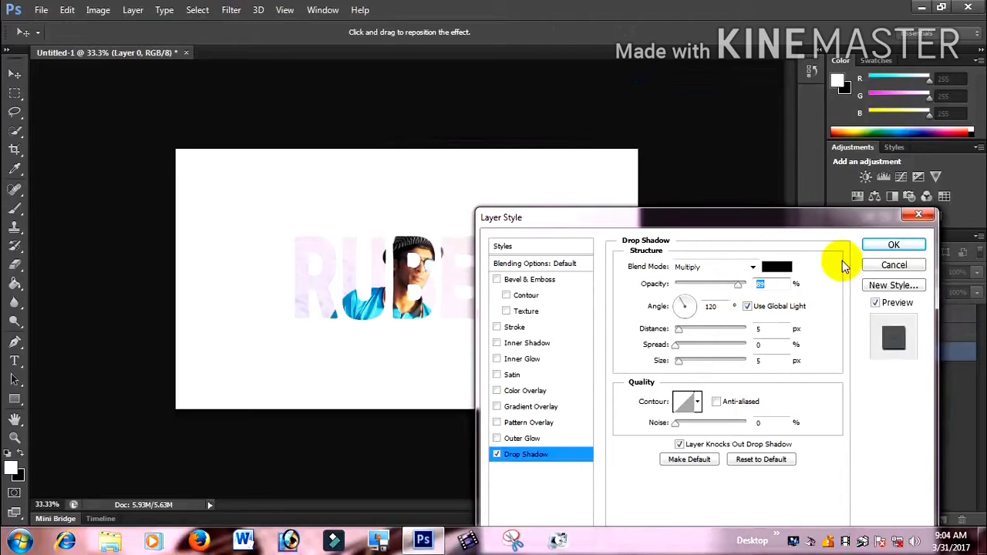
pyautogui.click(518, 327)
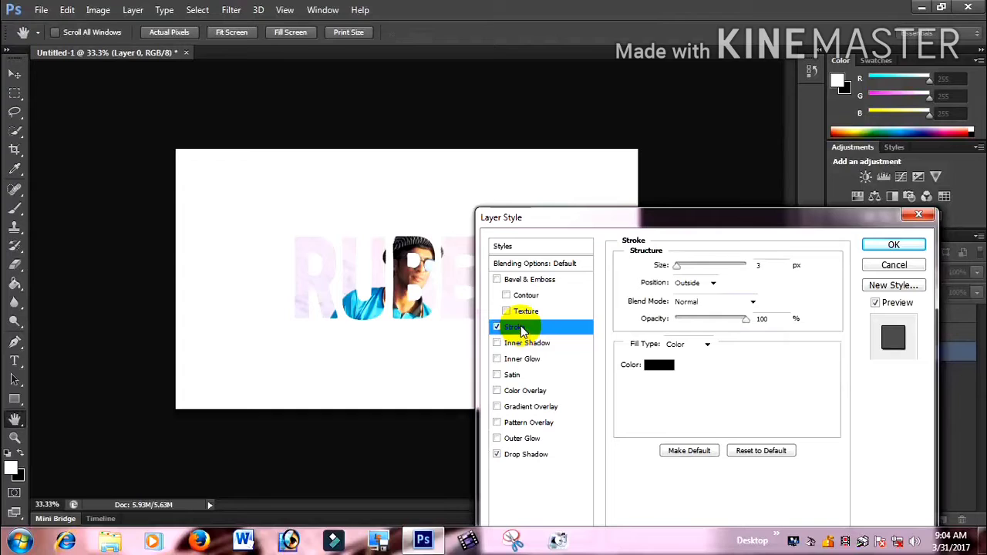
pyautogui.click(760, 264)
pyautogui.write('1')
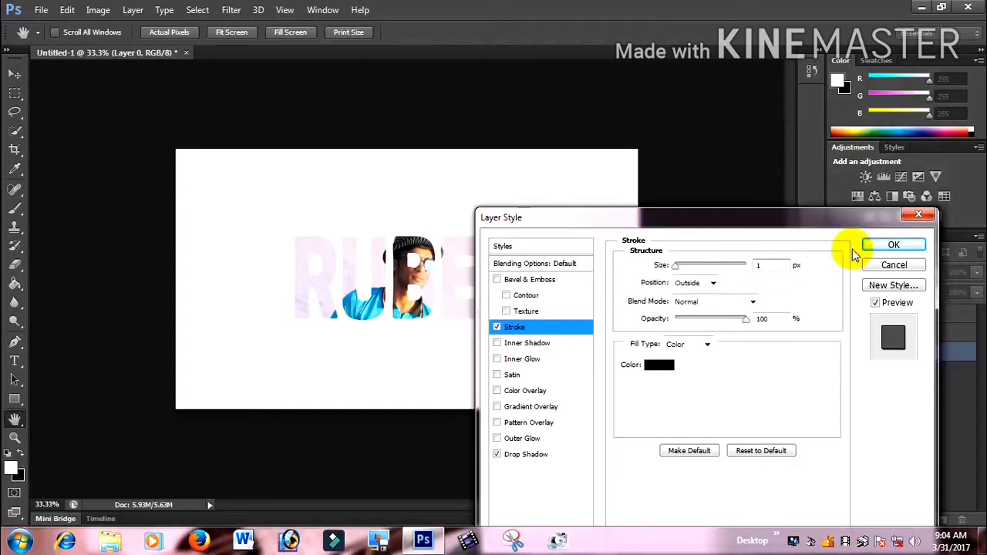
pyautogui.click(890, 245)
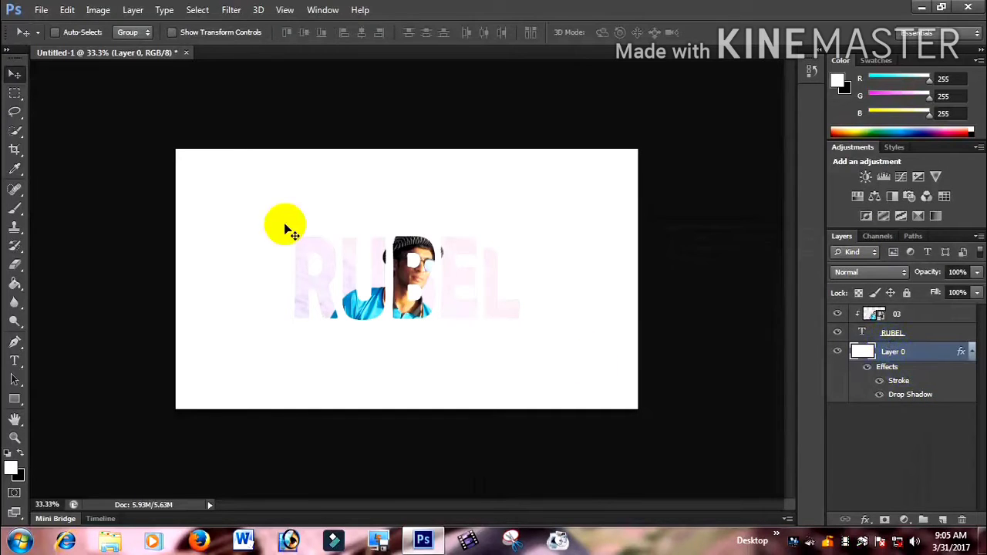
# Add a reversed black-to-white Gradient Overlay to Layer 0 and select its left colour stop
pyautogui.rightClick(940, 358)
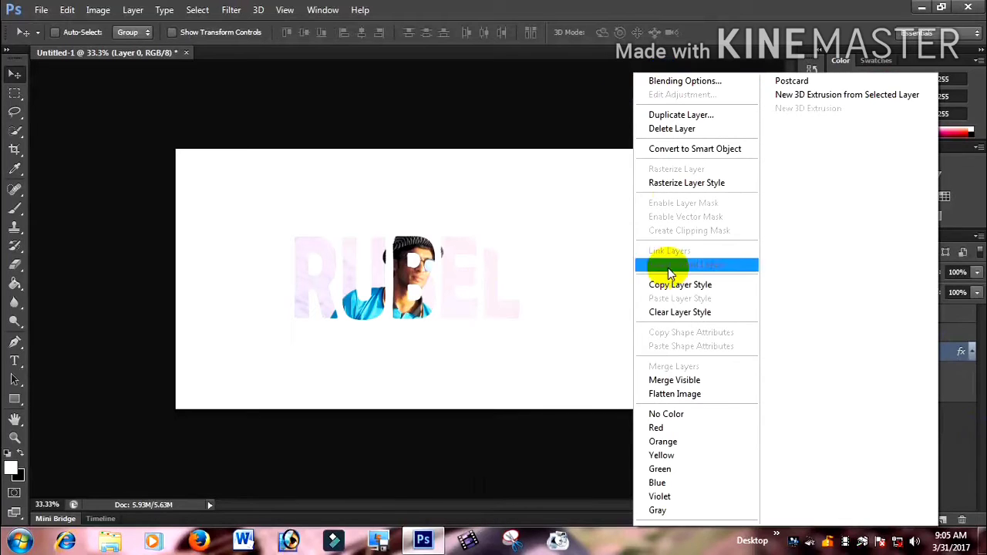
pyautogui.click(686, 81)
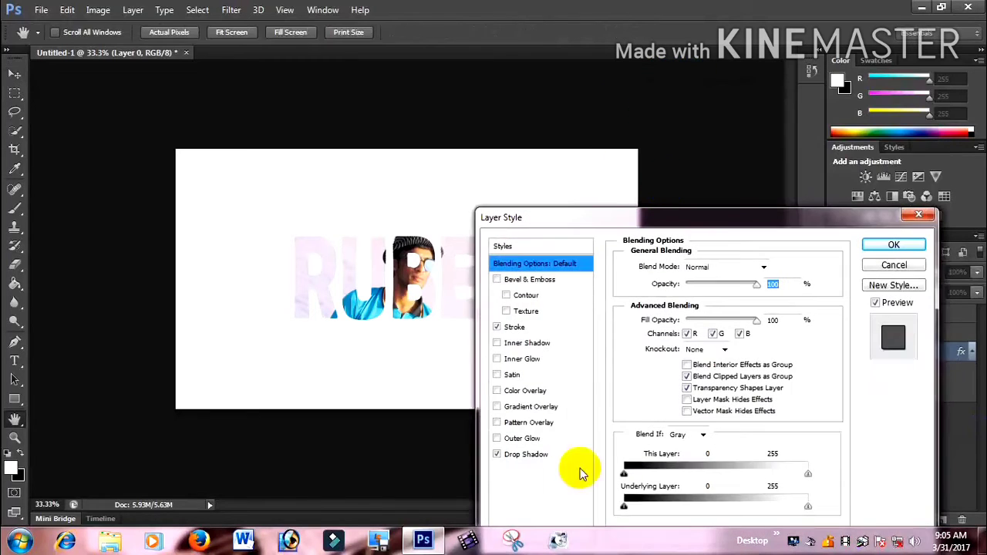
pyautogui.click(518, 407)
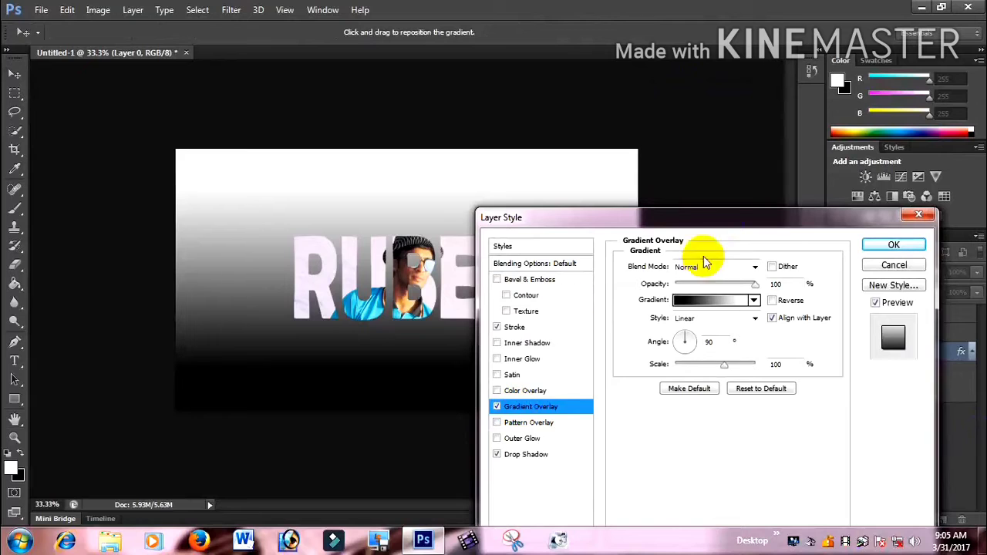
pyautogui.moveTo(729, 217); pyautogui.dragTo(781, 200)
pyautogui.click(825, 284)
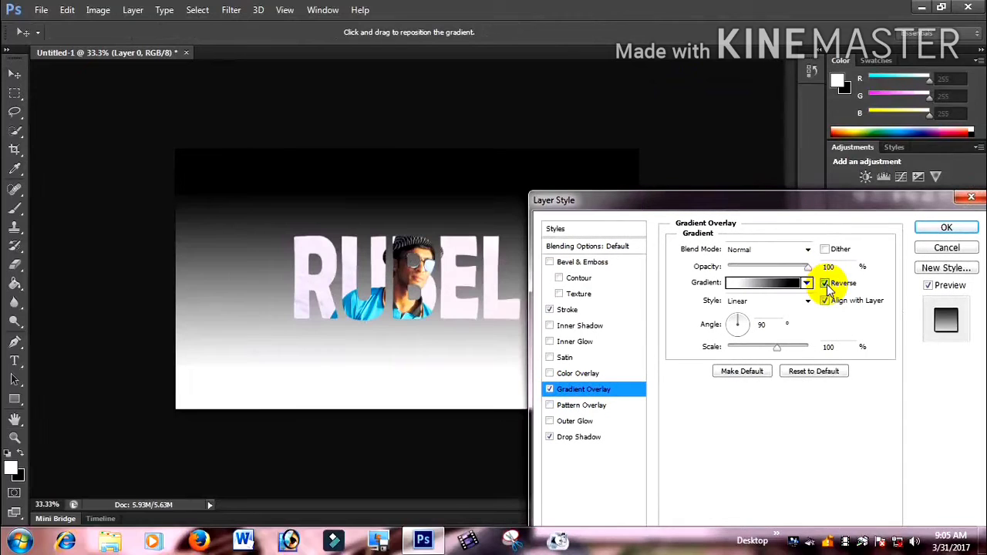
pyautogui.click(786, 283)
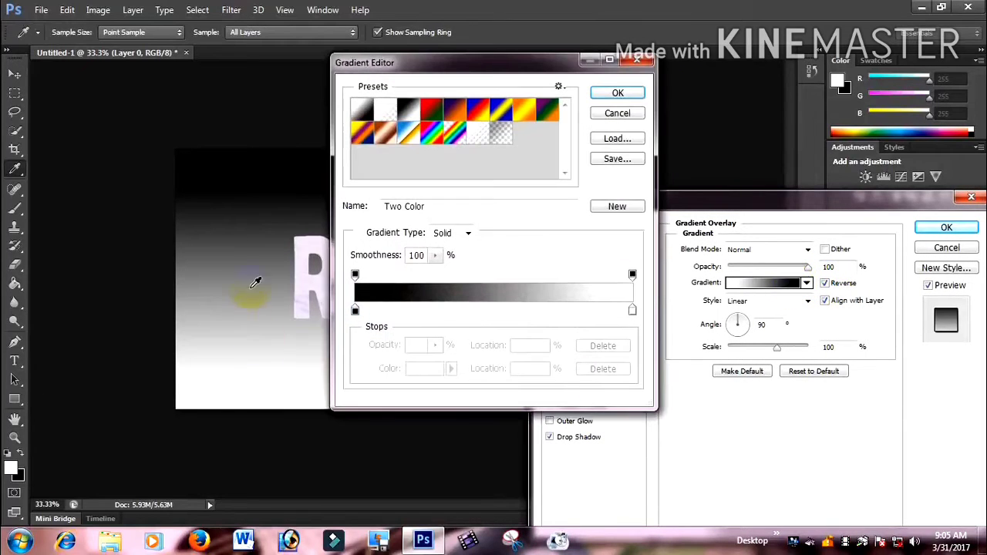
pyautogui.click(355, 310)
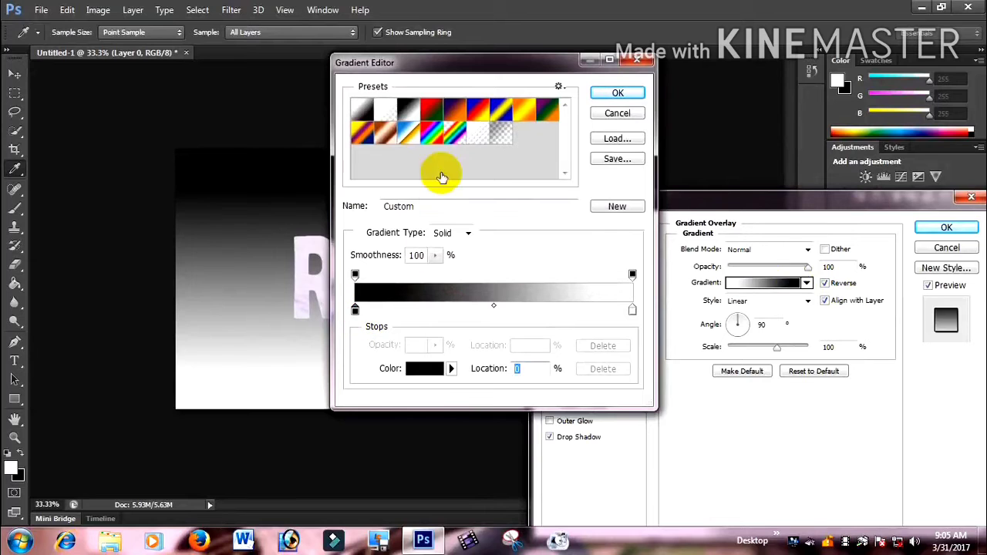
pyautogui.moveTo(506, 65)
pyautogui.mouseDown()
pyautogui.moveTo(814, 60)
pyautogui.moveTo(728, 177)
pyautogui.moveTo(749, 159)
pyautogui.moveTo(786, 168)
pyautogui.mouseUp()
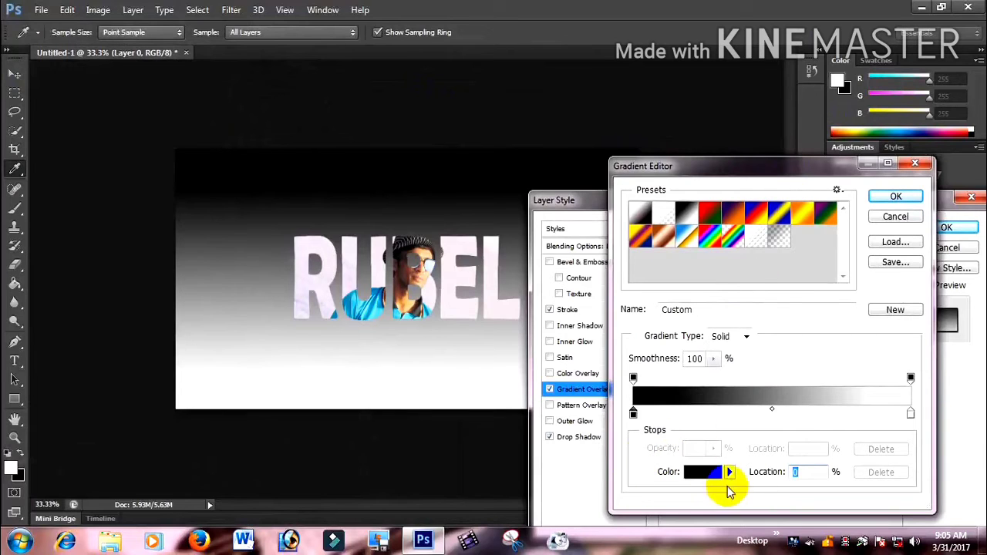
# Set the gradient's left stop colour to dark grey 4e4c4c
pyautogui.click(711, 477)
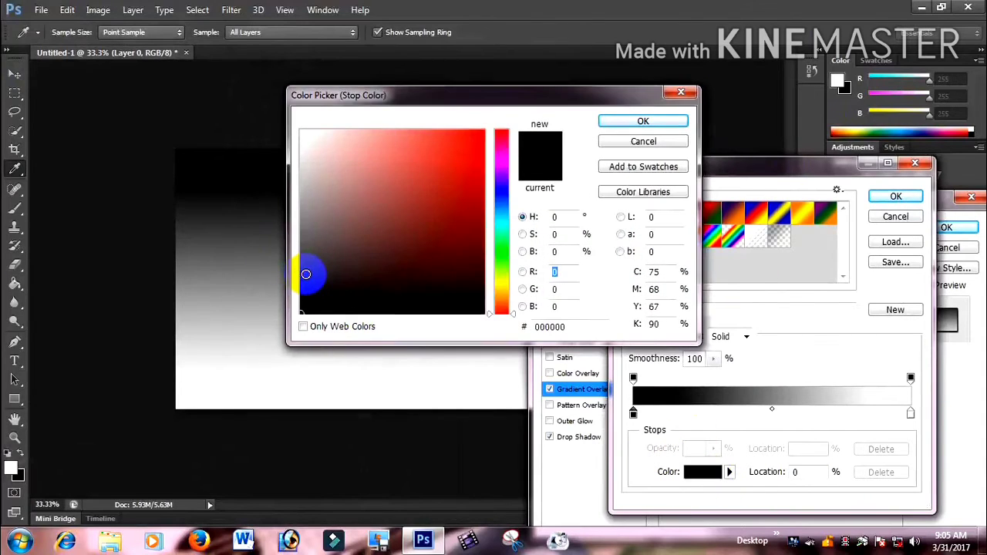
pyautogui.moveTo(305, 274); pyautogui.dragTo(307, 267)
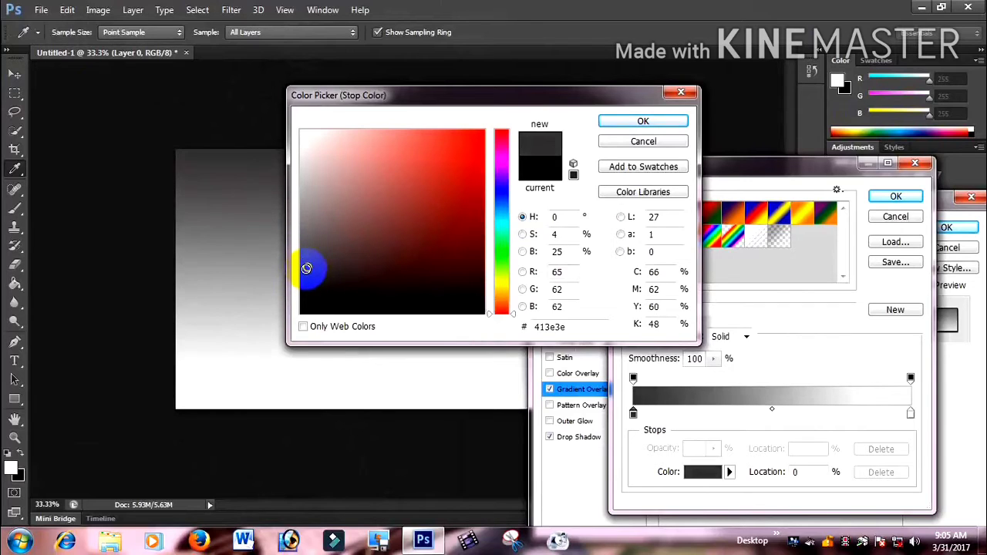
pyautogui.moveTo(305, 265); pyautogui.dragTo(307, 257)
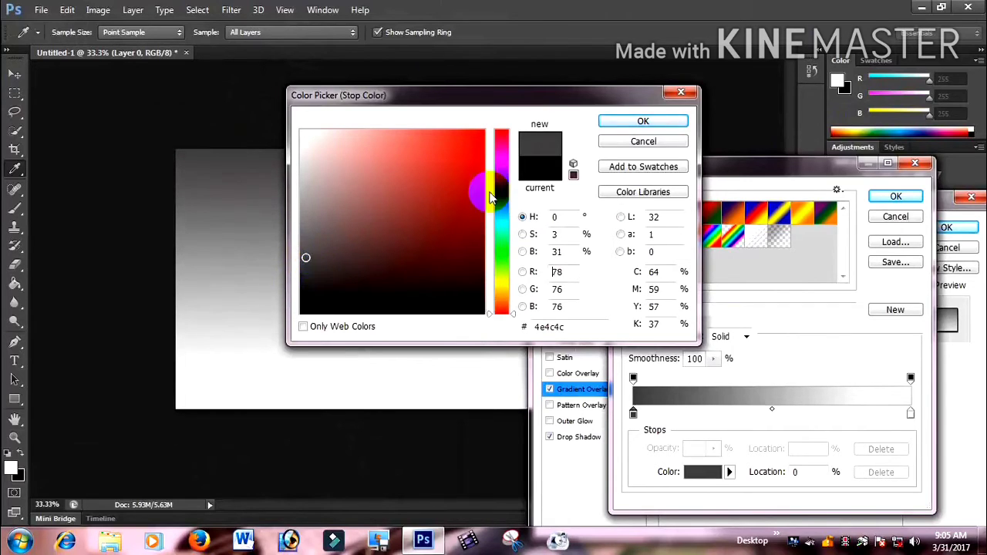
pyautogui.click(632, 116)
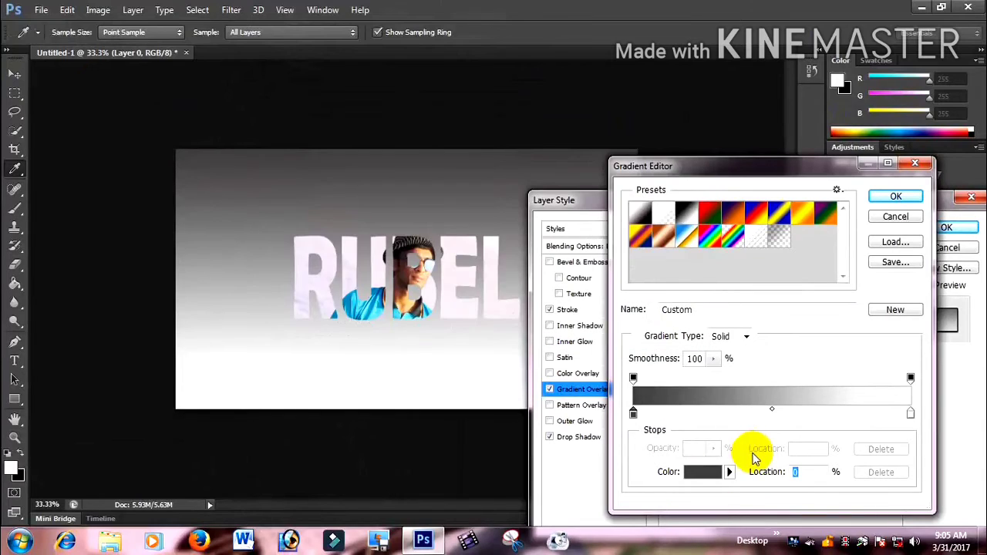
# Set the right stop to light grey cfcaca and accept the gradient
pyautogui.click(910, 414)
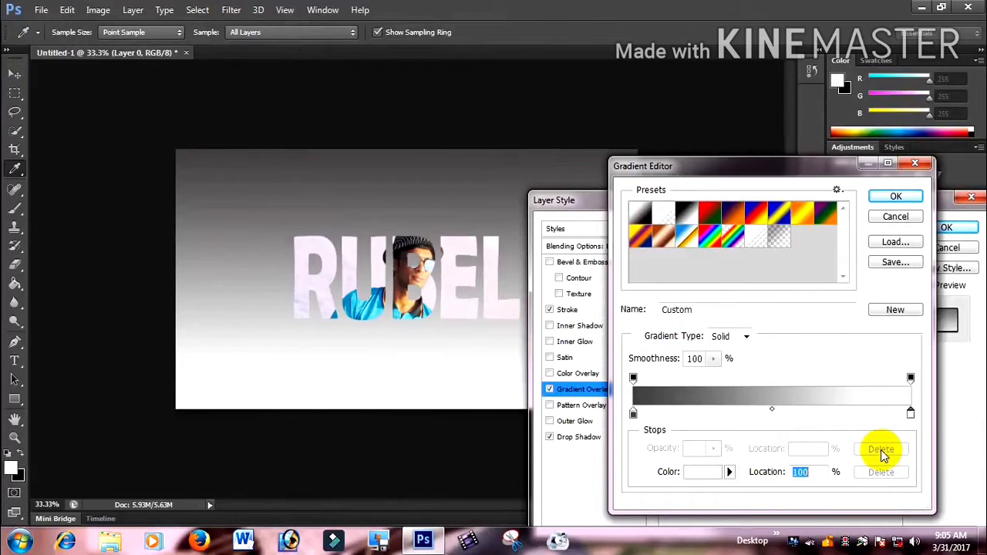
pyautogui.click(713, 472)
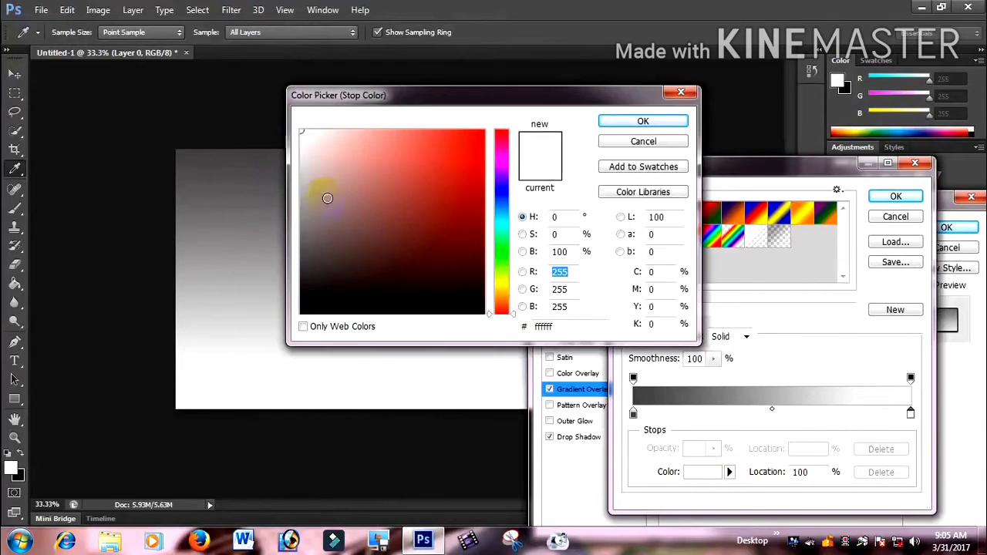
pyautogui.click(305, 185)
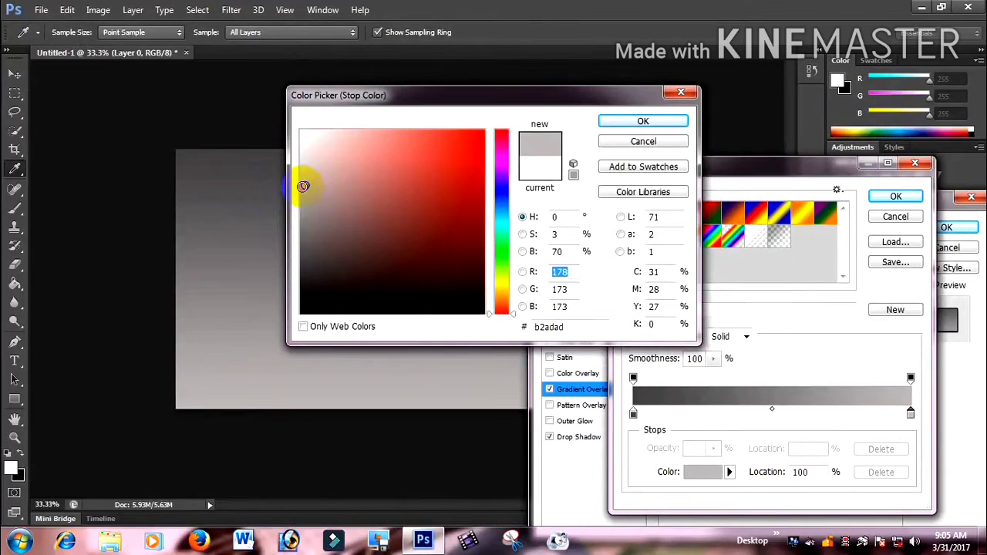
pyautogui.moveTo(303, 185); pyautogui.dragTo(303, 174)
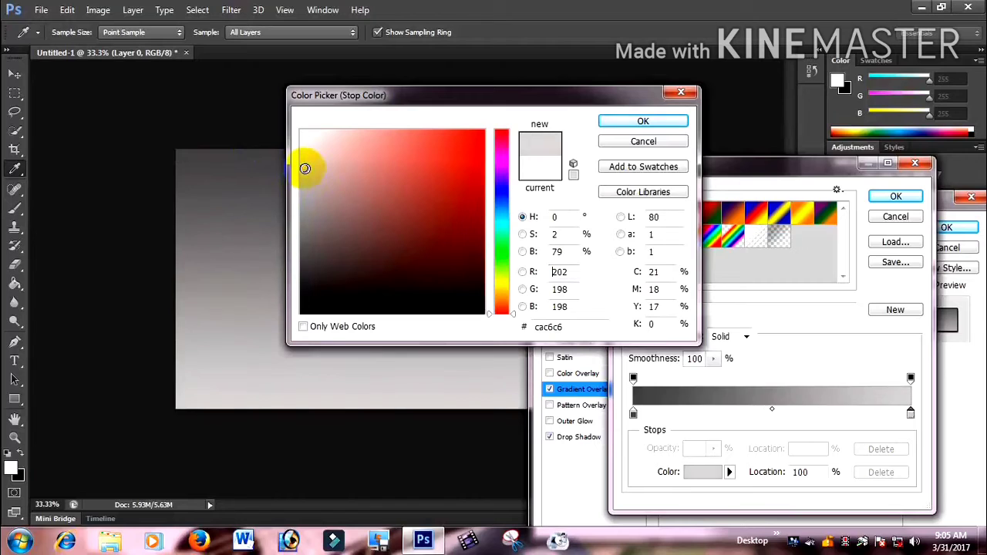
pyautogui.moveTo(306, 169); pyautogui.dragTo(304, 166)
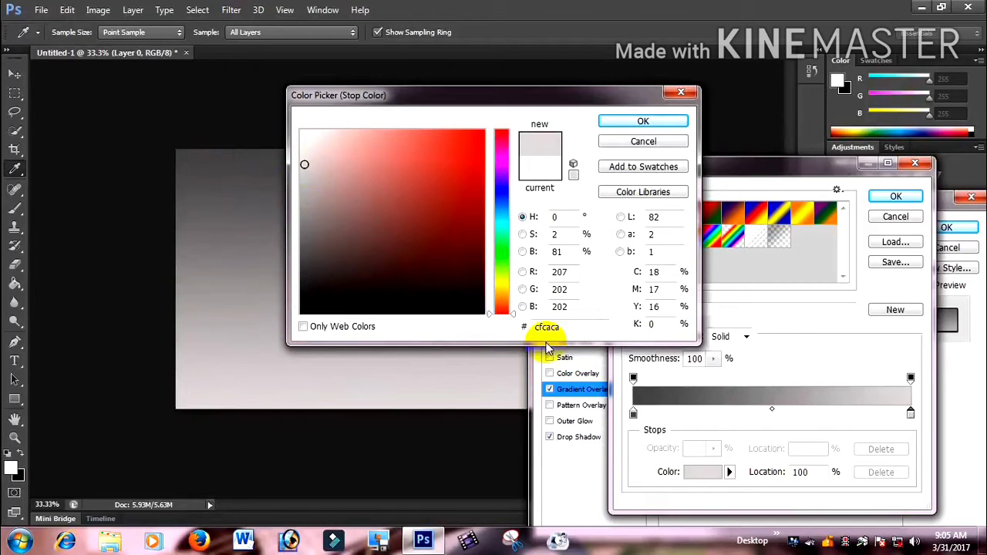
pyautogui.click(669, 121)
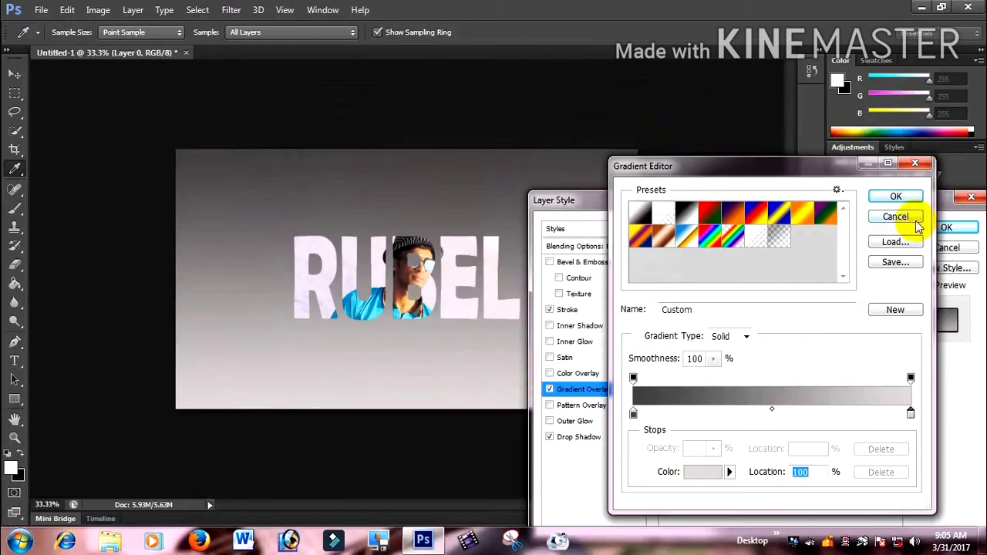
pyautogui.click(895, 197)
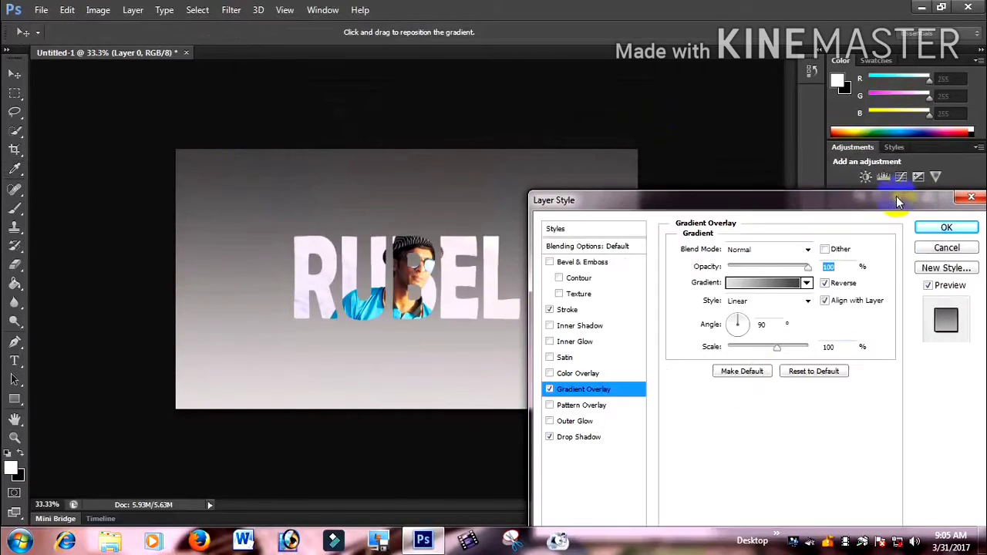
# Make the Gradient Overlay Radial at 150% scale and apply the layer style
pyautogui.click(807, 301)
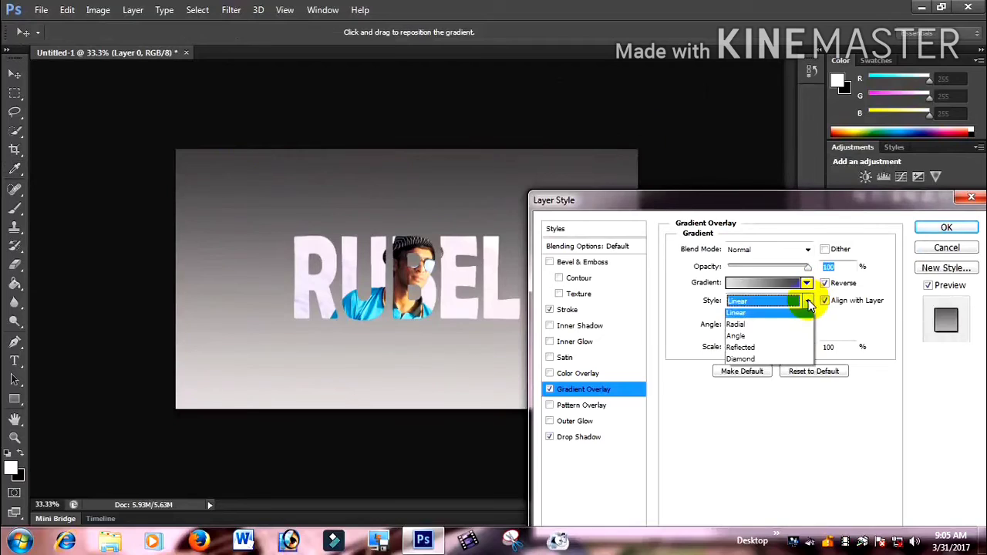
pyautogui.click(754, 320)
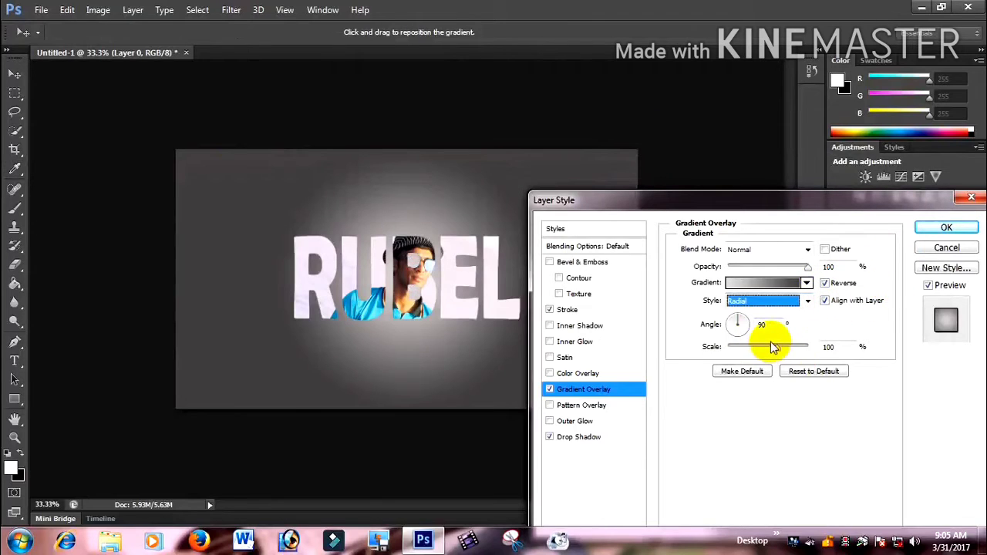
pyautogui.moveTo(777, 347); pyautogui.dragTo(808, 346)
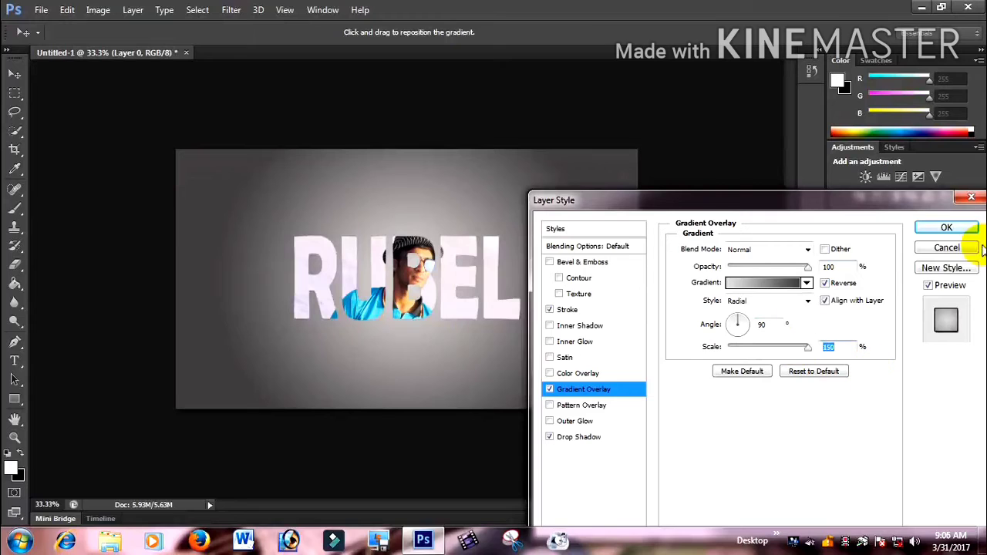
pyautogui.click(946, 228)
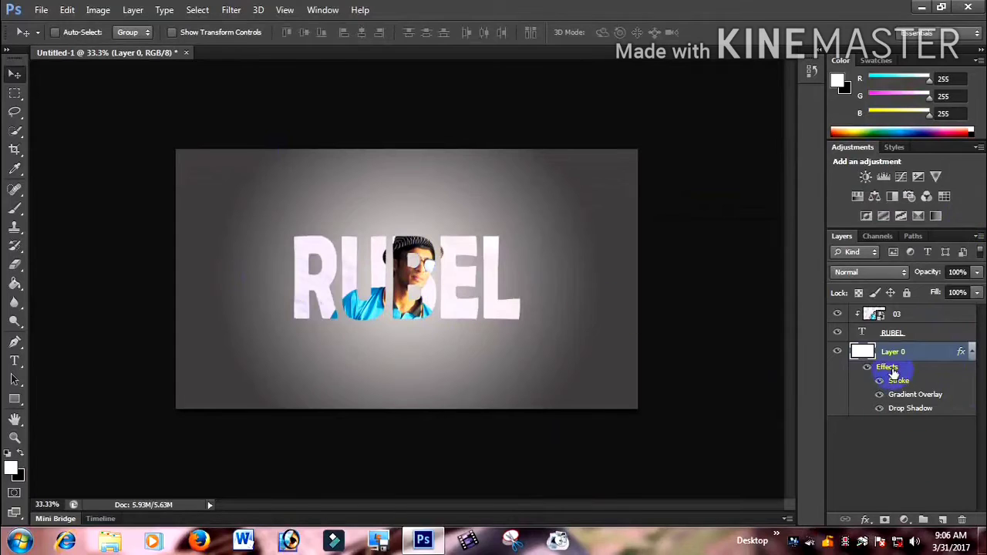
# Duplicate the RUBEL text layer as RUBEL copy and select the copy's name for renaming
pyautogui.click(864, 335)
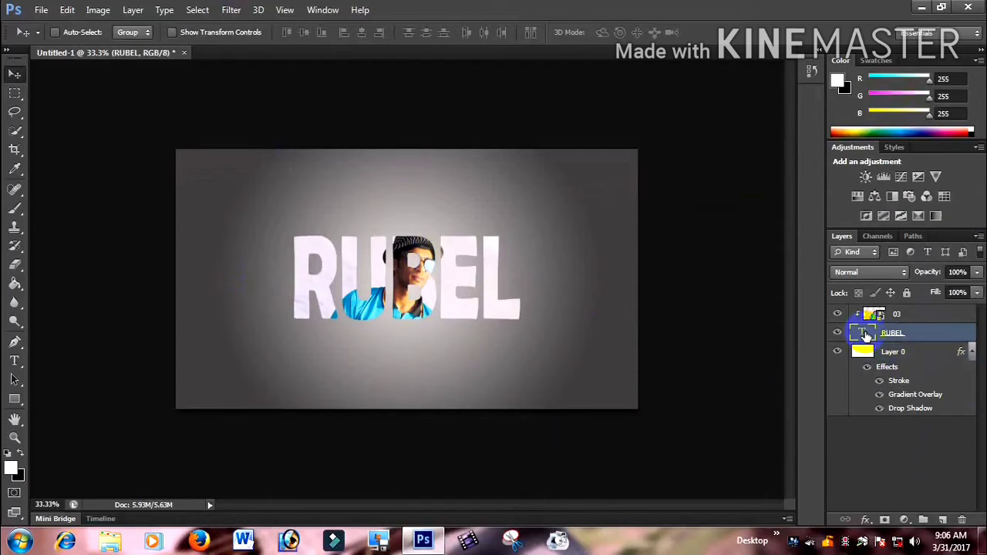
pyautogui.hotkey('ctrl', 'j')
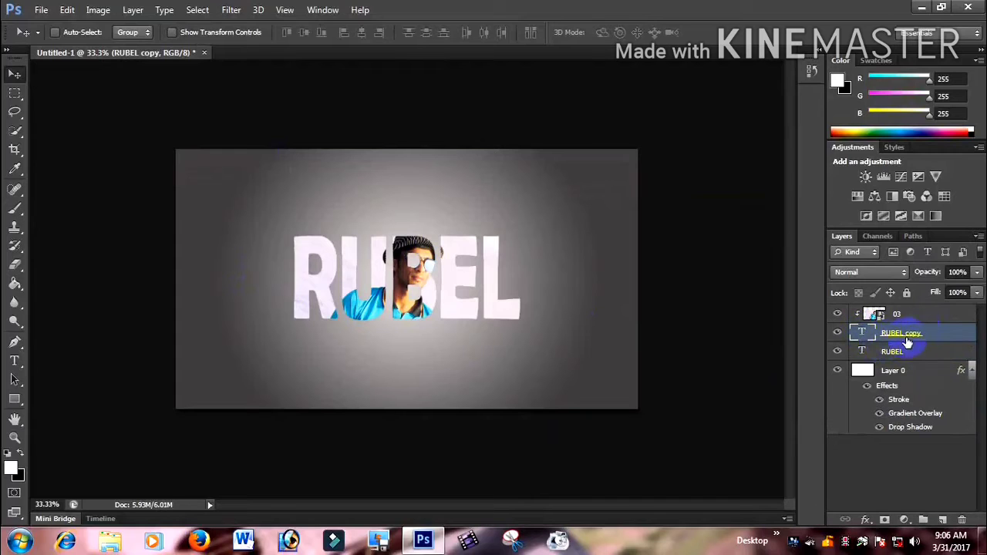
pyautogui.rightClick(928, 337)
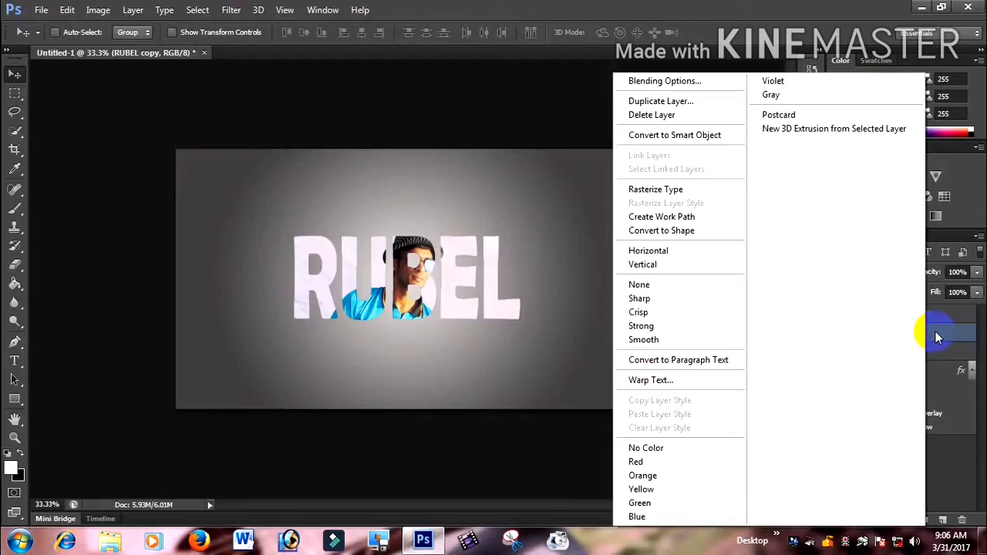
pyautogui.click(943, 331)
pyautogui.doubleClick(902, 333)
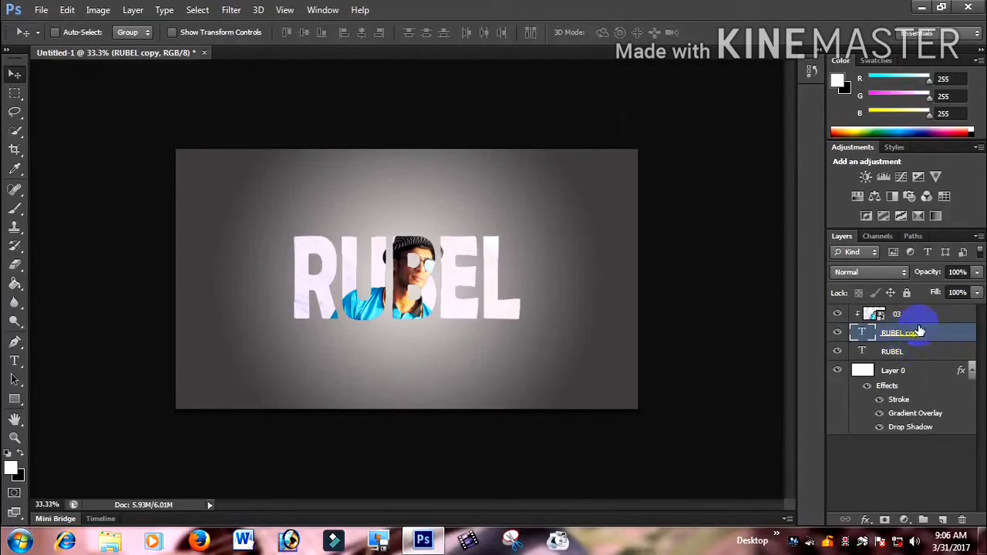
pyautogui.moveTo(919, 331); pyautogui.dragTo(896, 334)
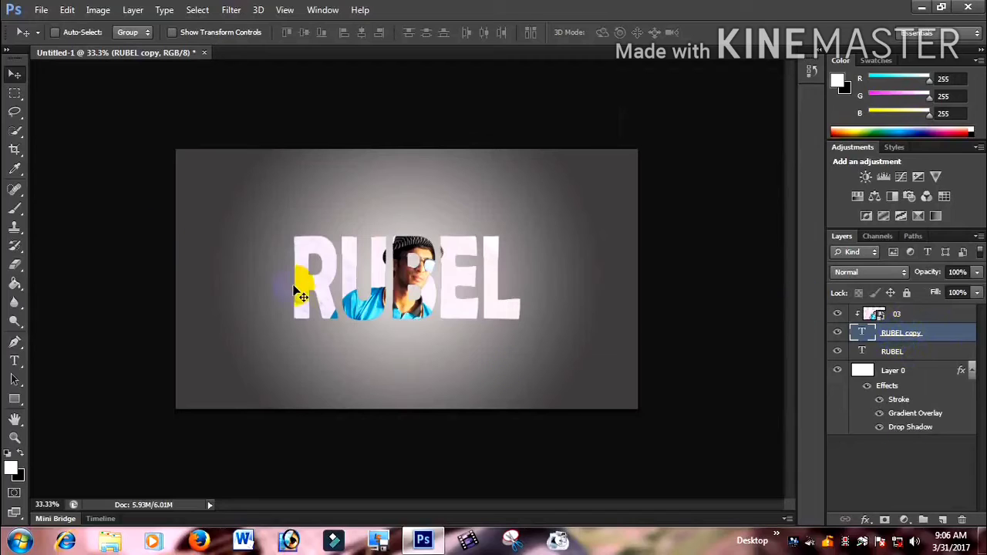
# Switch to the Brush tool using the 134 px grass brush tip
pyautogui.click(15, 209)
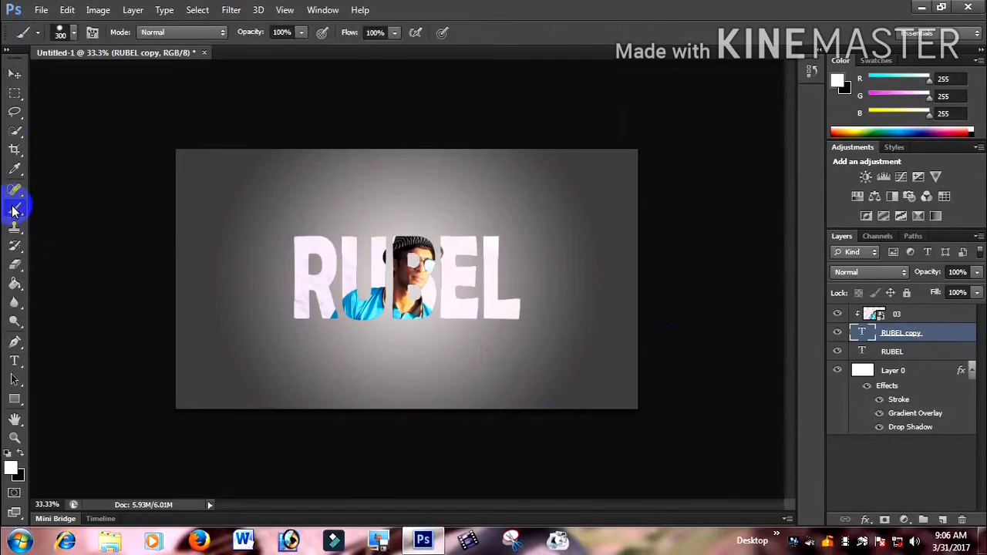
pyautogui.click(91, 33)
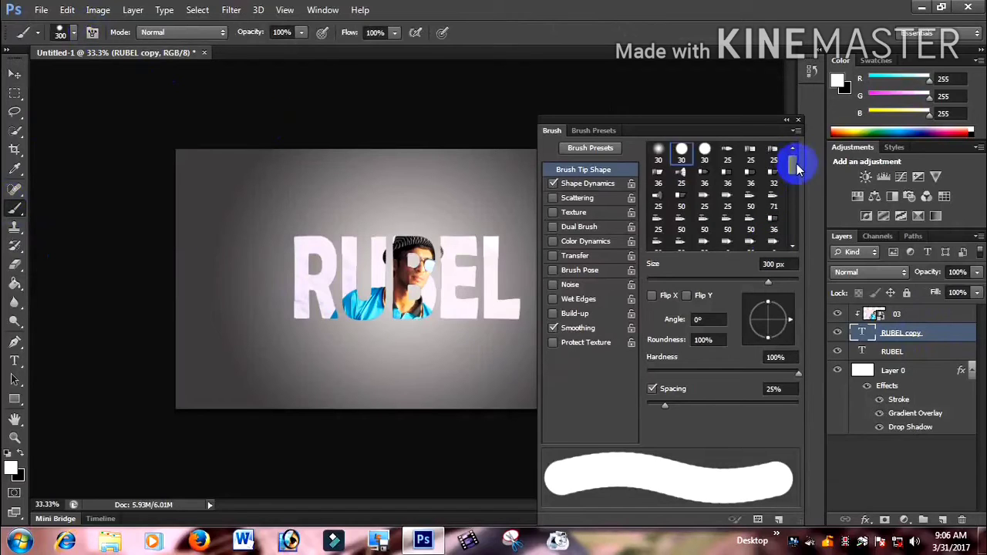
pyautogui.moveTo(797, 168)
pyautogui.mouseDown()
pyautogui.moveTo(797, 229)
pyautogui.moveTo(767, 198)
pyautogui.mouseUp()
pyautogui.click(682, 202)
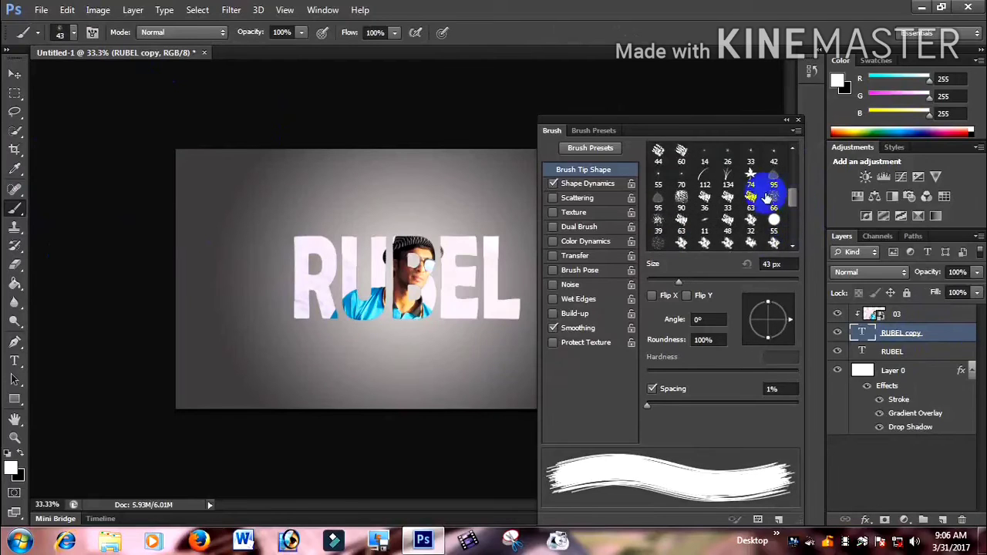
pyautogui.click(727, 176)
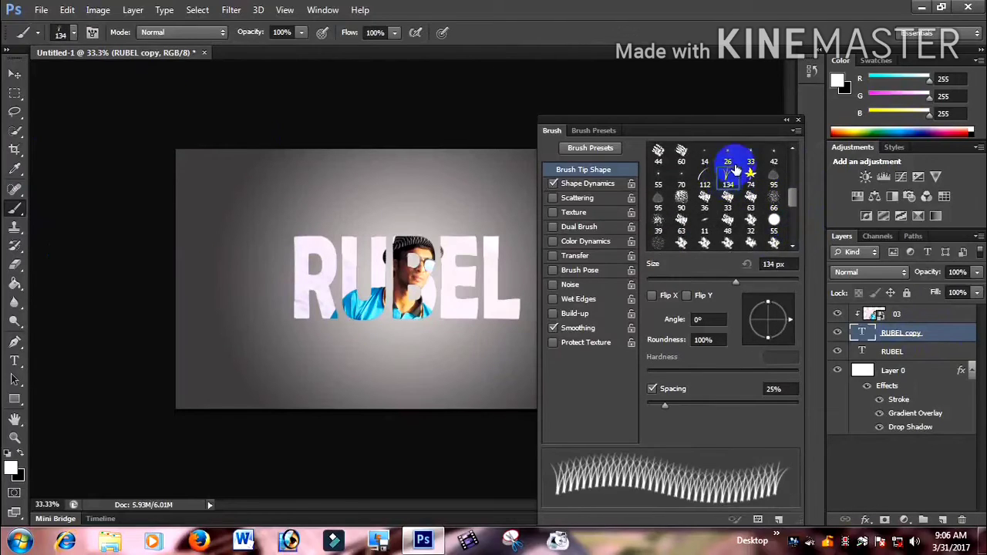
pyautogui.click(797, 122)
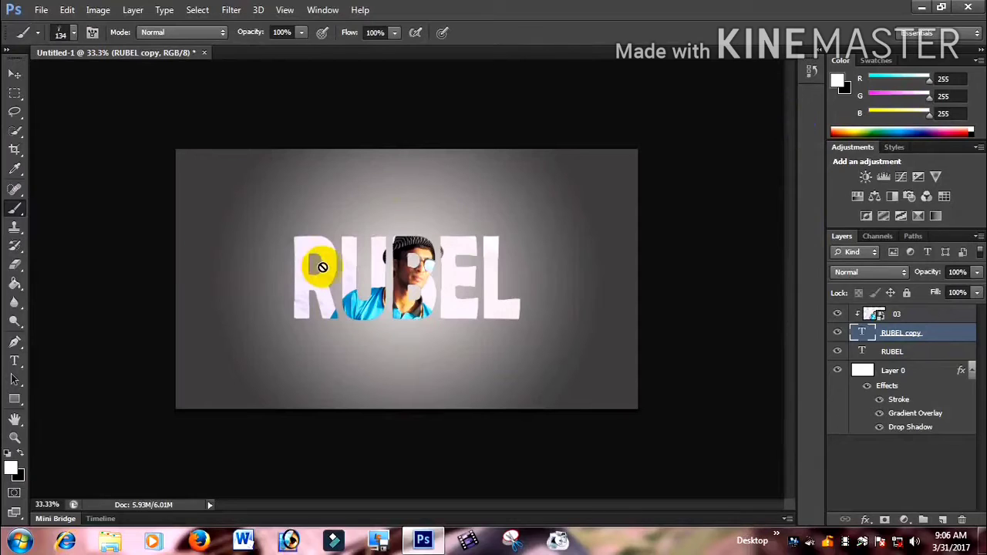
# Rasterize the RUBEL copy text and stamp 500 px grass blades above the RU
pyautogui.click(286, 231)
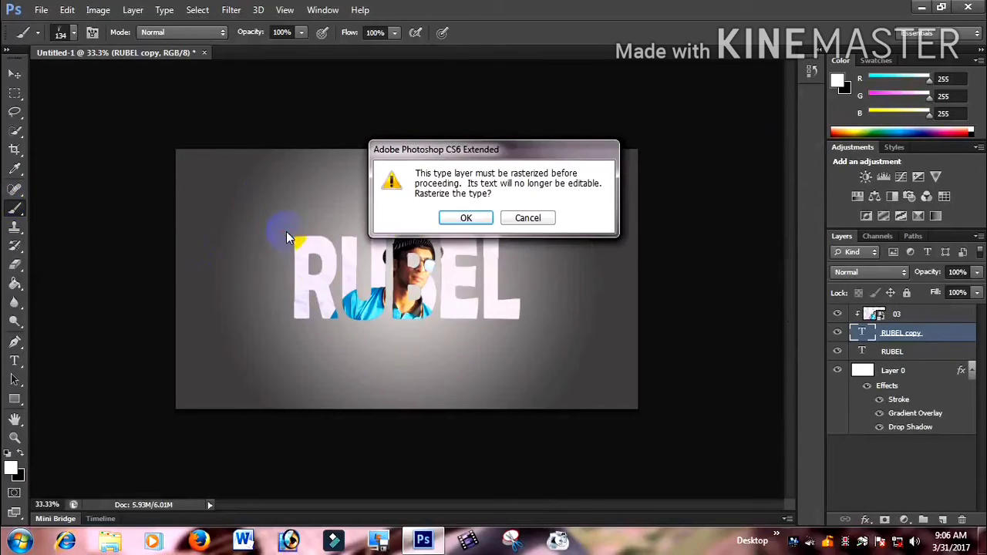
pyautogui.click(469, 218)
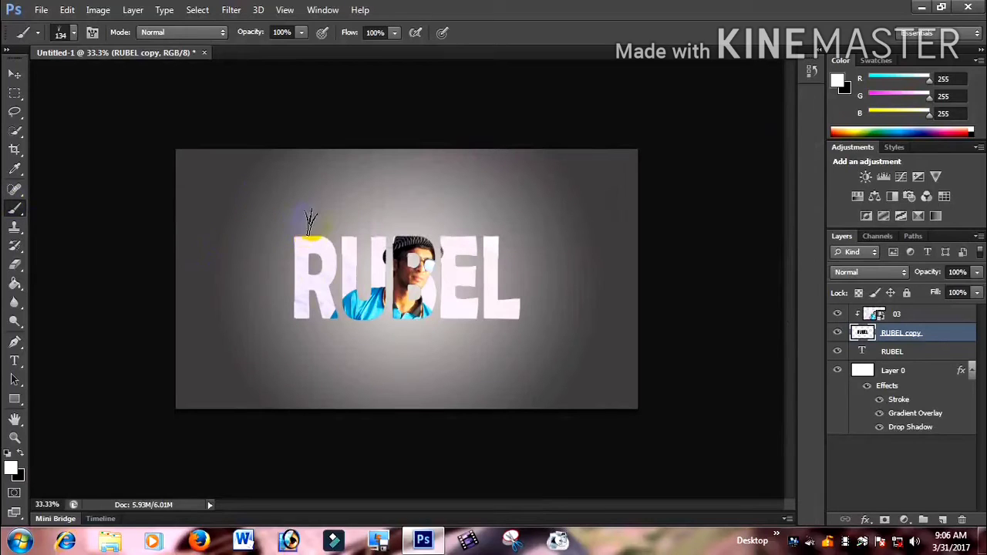
pyautogui.press(']')
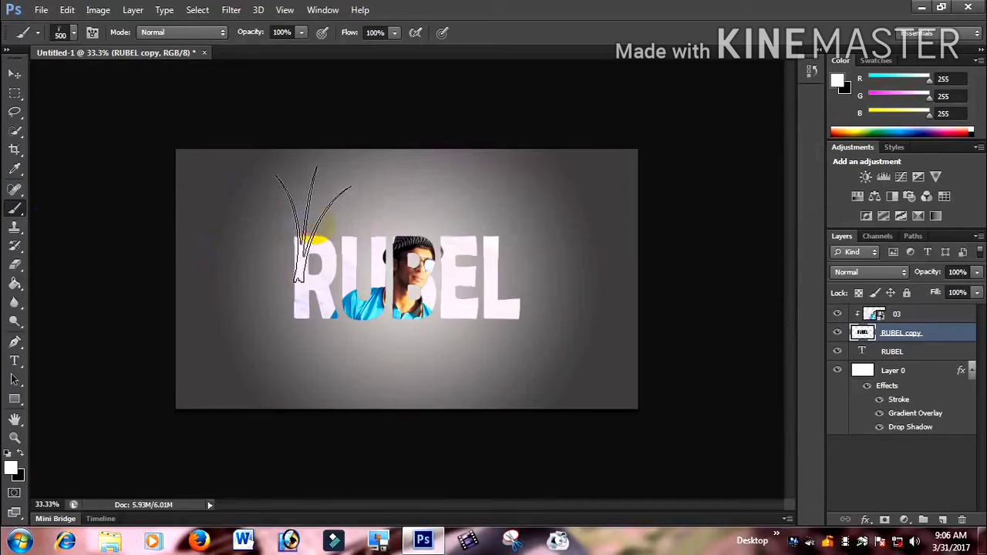
pyautogui.click(309, 233)
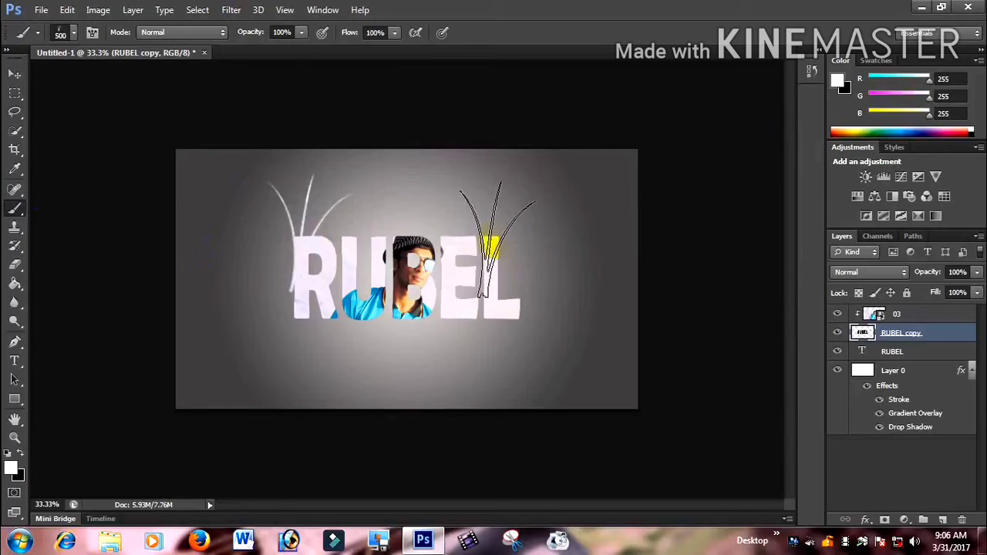
# Set the foreground to black and stamp dark grass above the R and the EL
pyautogui.click(14, 438)
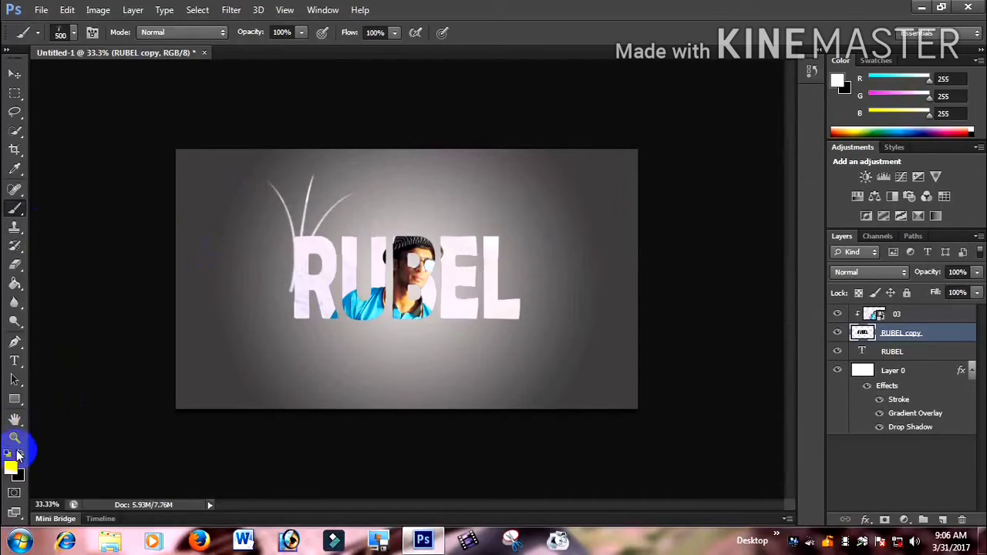
pyautogui.click(19, 454)
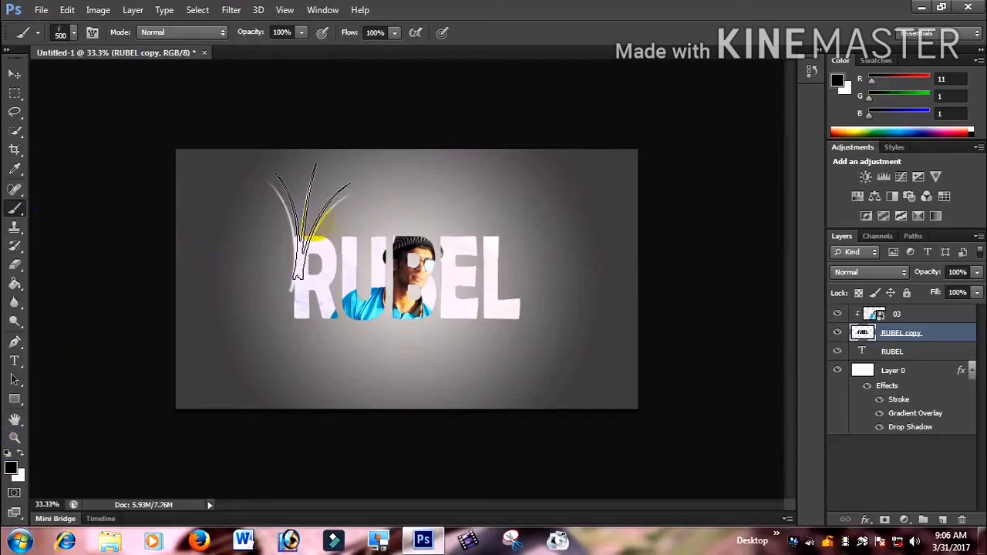
pyautogui.click(310, 226)
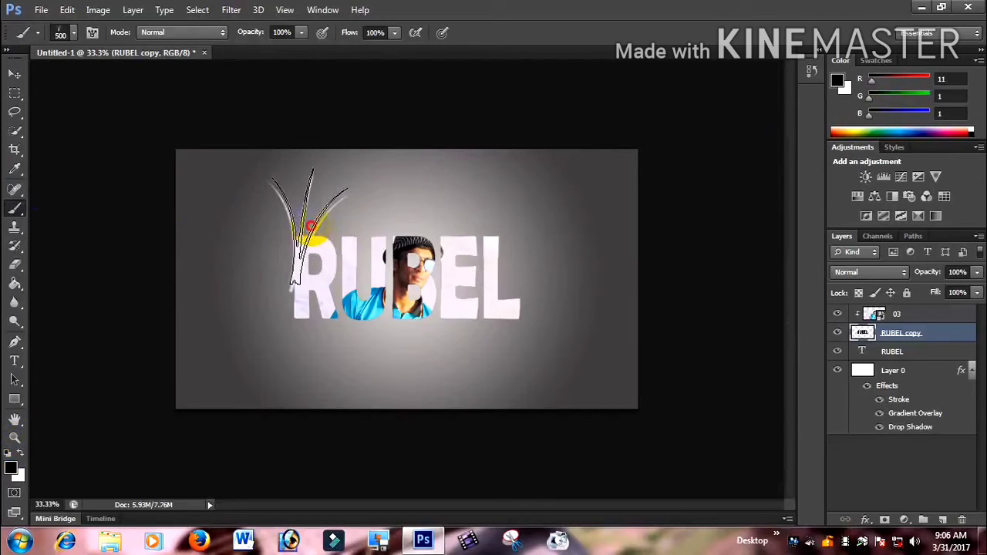
pyautogui.click(503, 236)
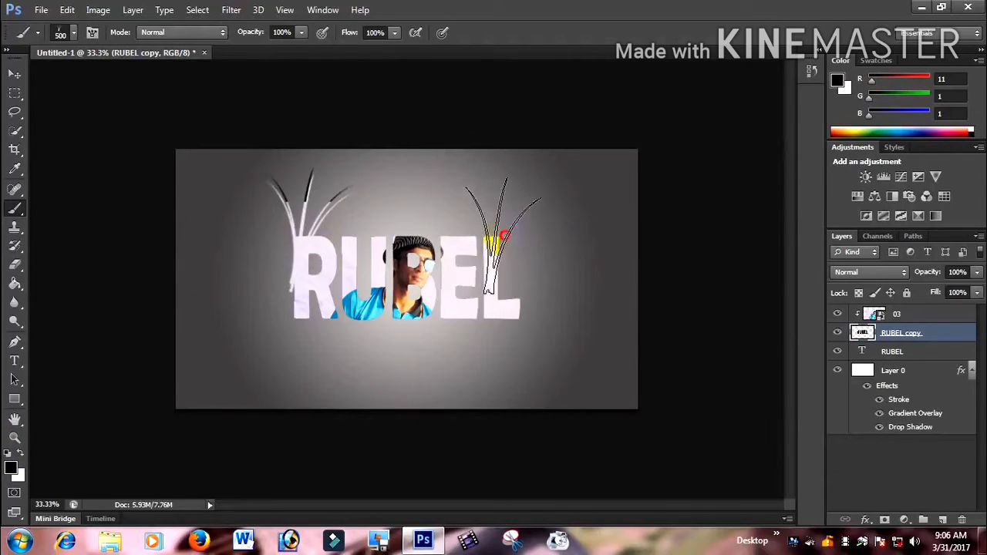
pyautogui.click(503, 236)
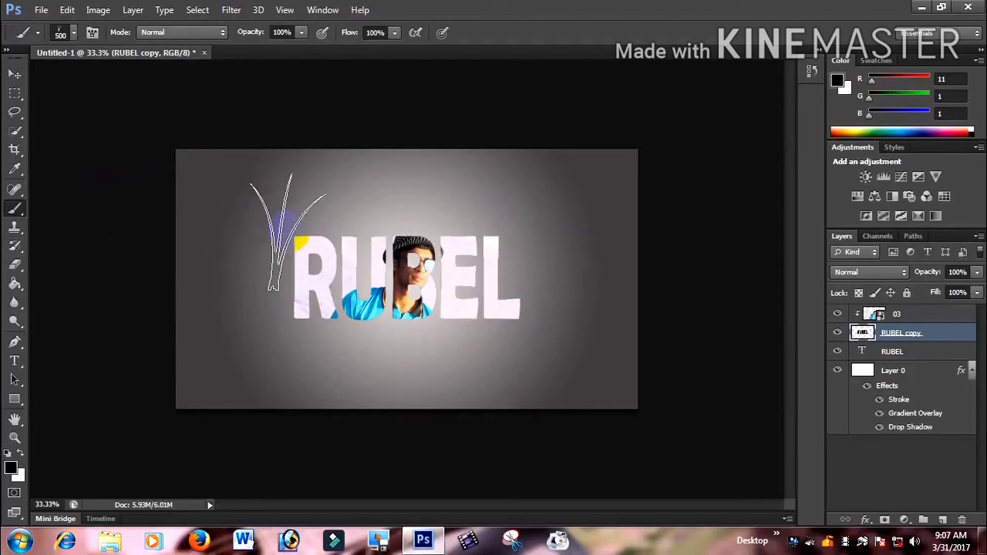
pyautogui.click(315, 231)
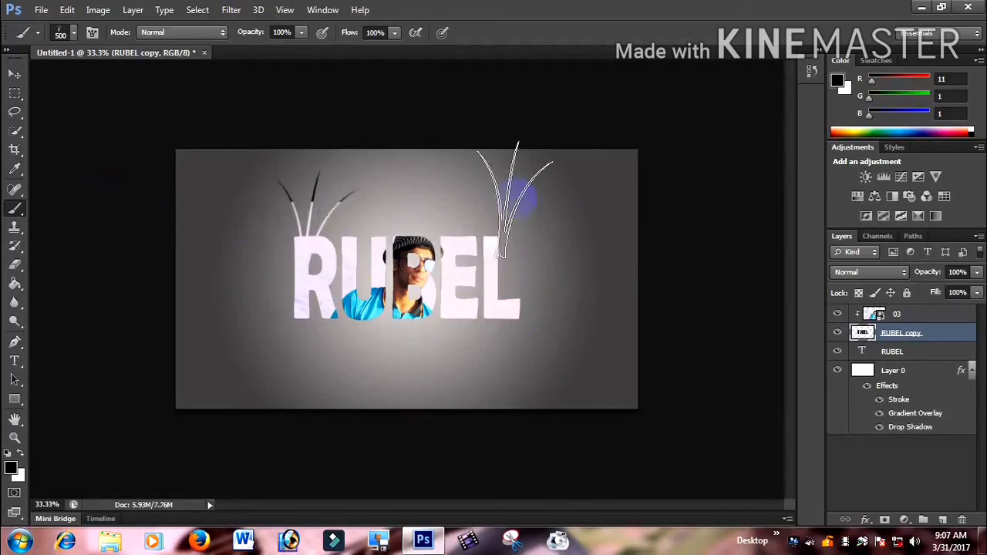
pyautogui.click(495, 239)
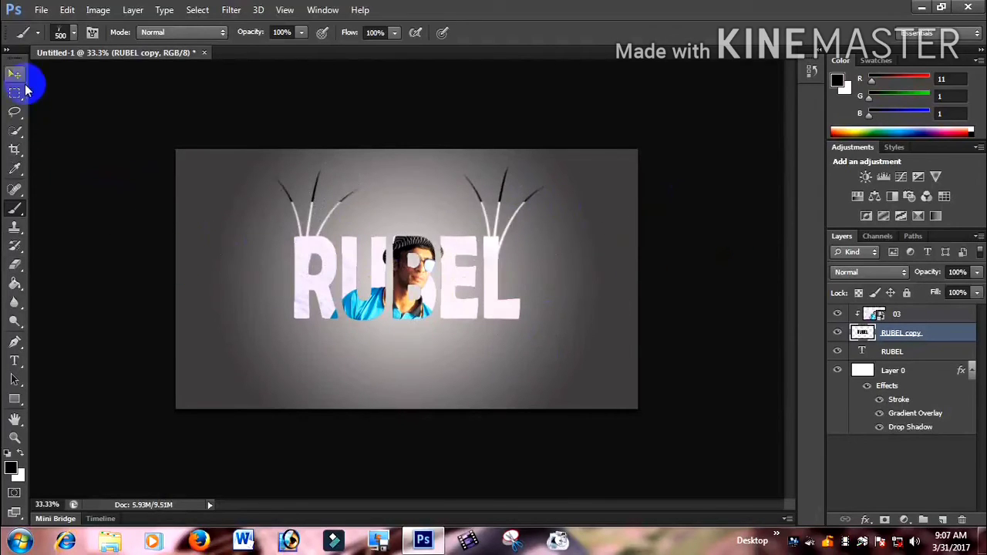
# Choose the 66 px spatter brush tip
pyautogui.click(92, 34)
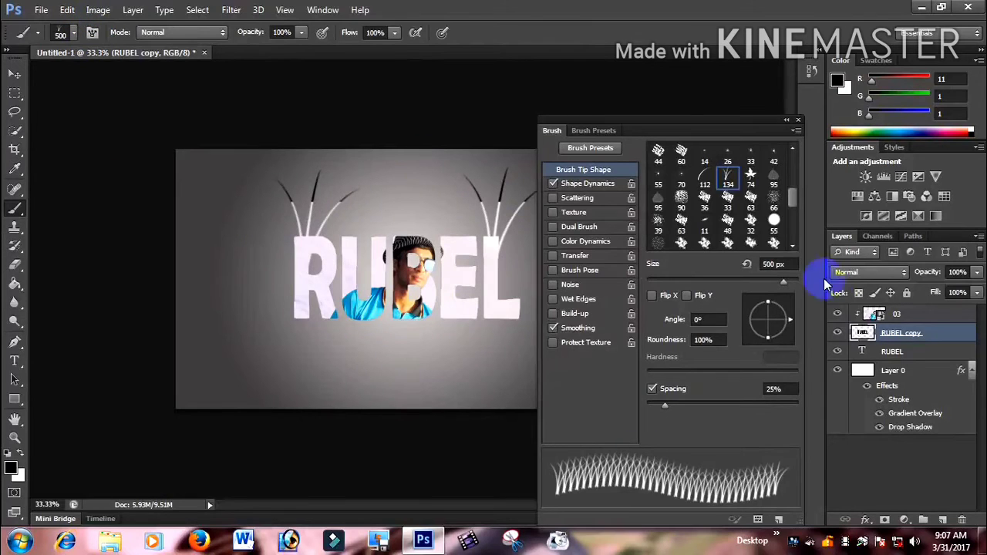
pyautogui.click(775, 202)
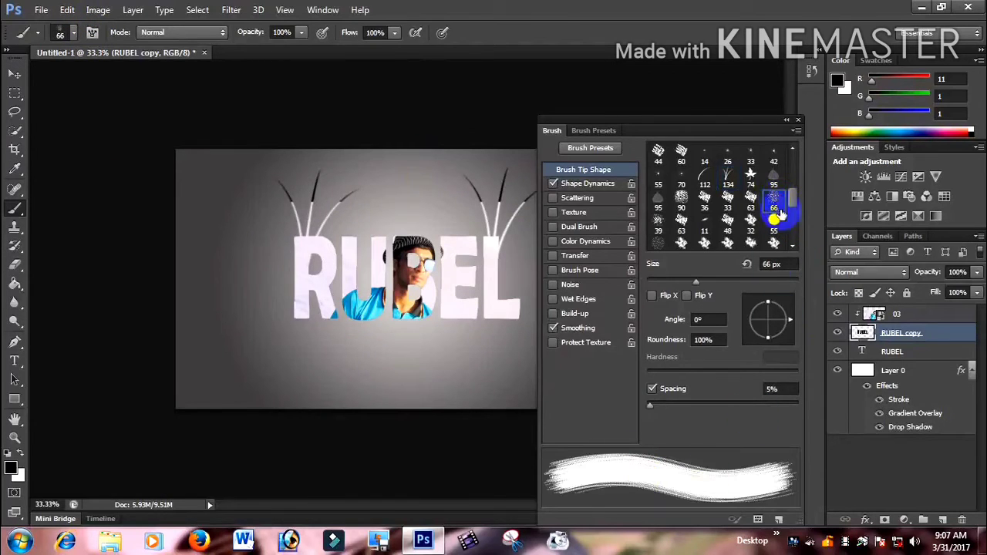
pyautogui.click(799, 124)
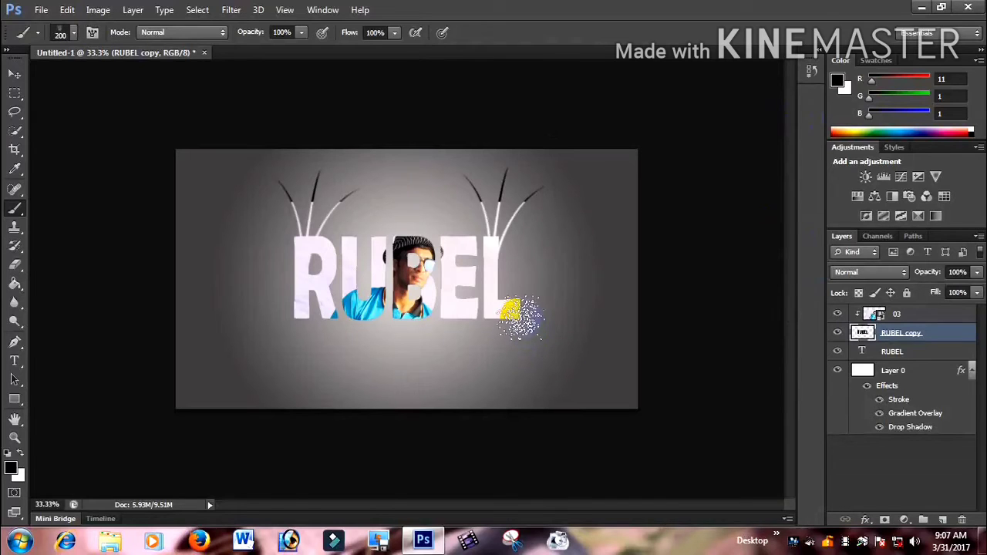
# Spray spatter speckles around the R's top-left and, at 250 px, right of the L
pyautogui.moveTo(302, 232); pyautogui.dragTo(293, 229)
pyautogui.press(']')
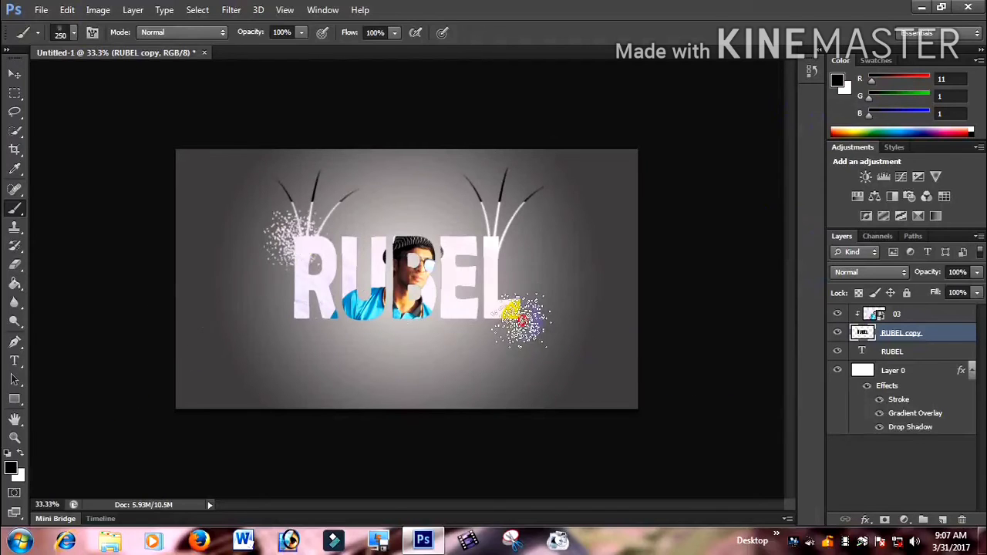
pyautogui.moveTo(522, 318); pyautogui.dragTo(544, 328)
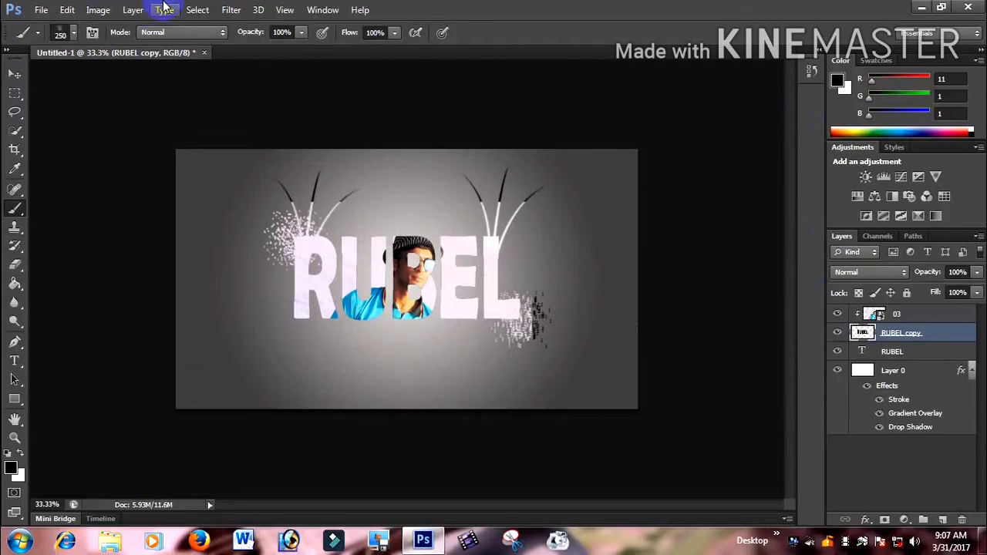
pyautogui.click(76, 34)
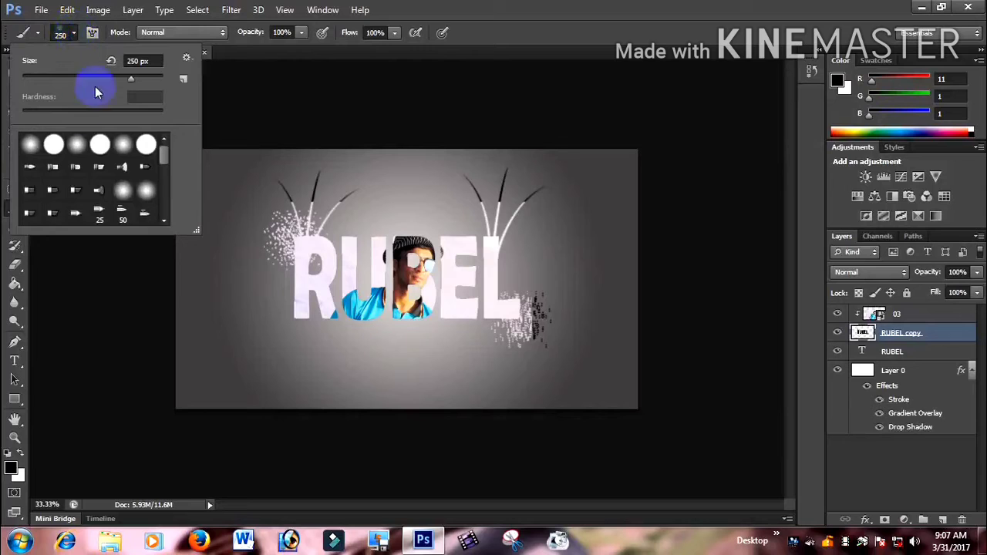
# Find and select the 74 px star brush tip in the brush tip grid
pyautogui.click(91, 33)
pyautogui.click(91, 33)
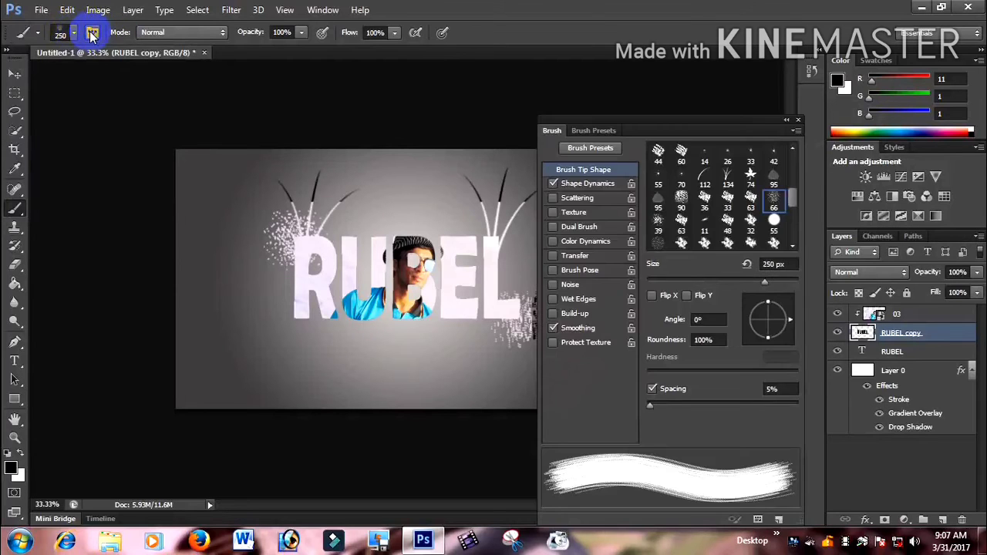
pyautogui.scroll(-2, 699, 245)
pyautogui.scroll(-2, 709, 242)
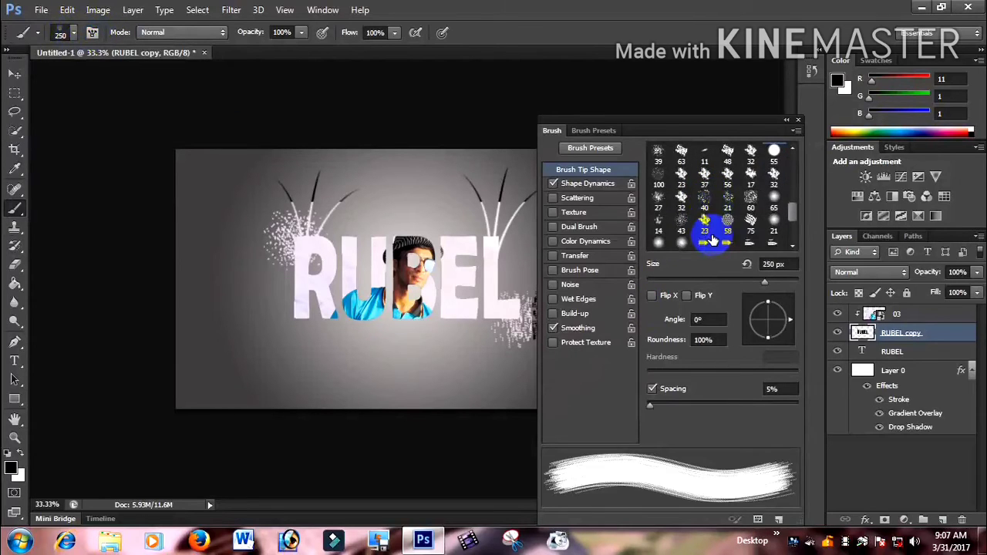
pyautogui.scroll(1, 711, 241)
pyautogui.scroll(1, 716, 231)
pyautogui.scroll(1, 716, 232)
pyautogui.scroll(1, 724, 232)
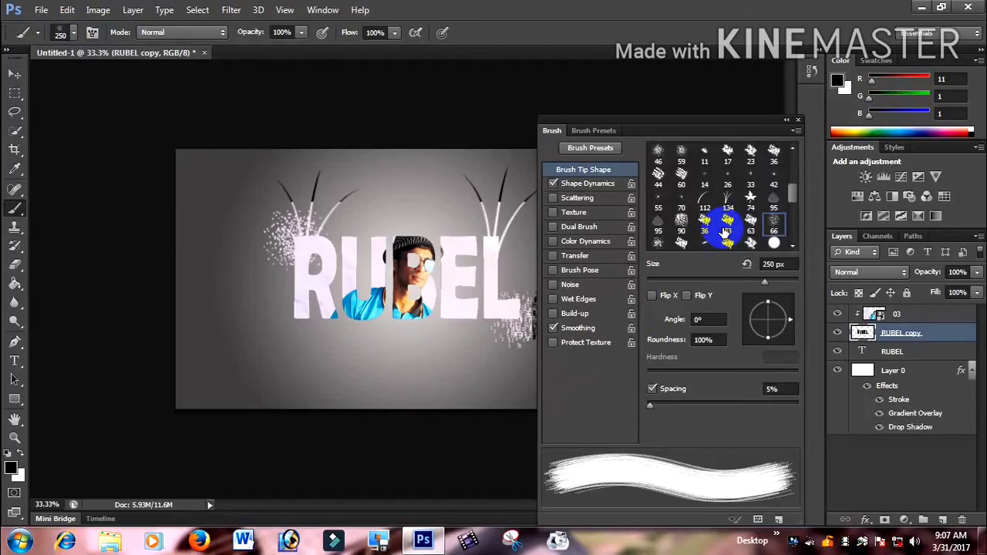
pyautogui.scroll(1, 724, 231)
pyautogui.scroll(1, 725, 231)
pyautogui.scroll(1, 724, 231)
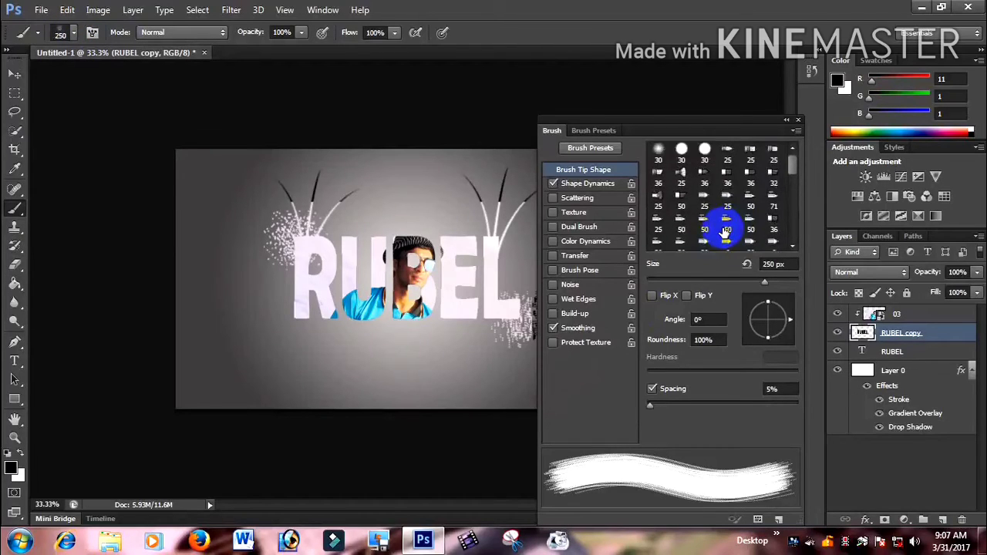
pyautogui.scroll(-3, 713, 209)
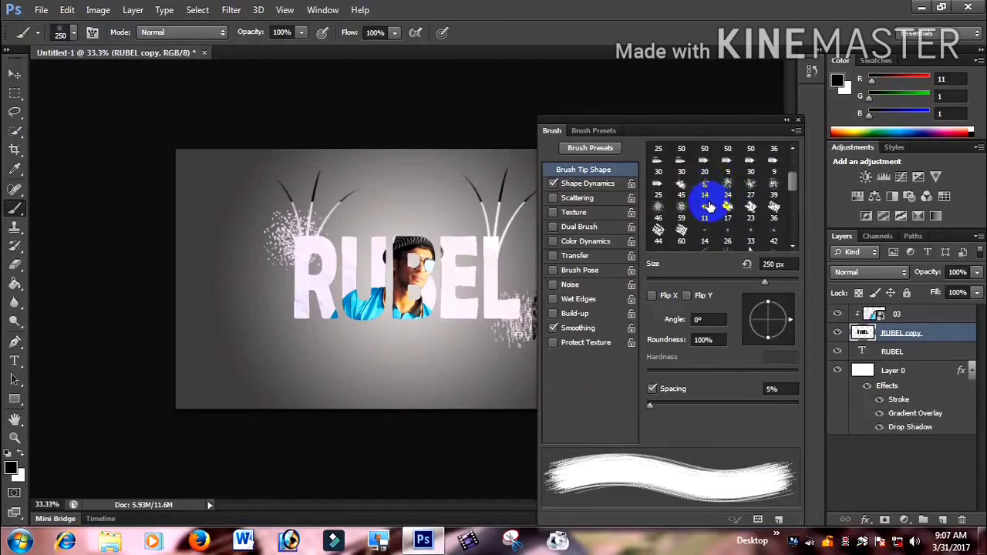
pyautogui.scroll(-1, 708, 207)
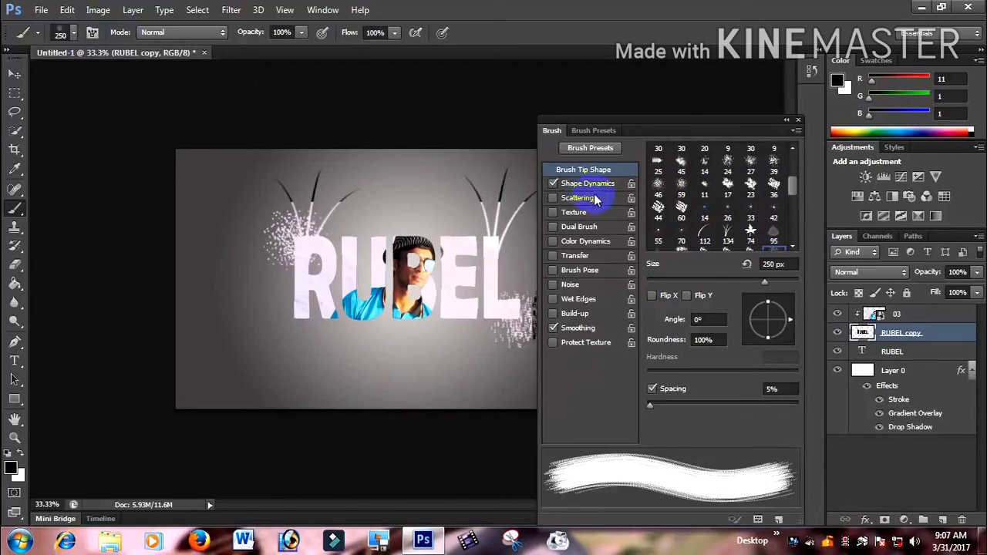
pyautogui.scroll(1, 727, 216)
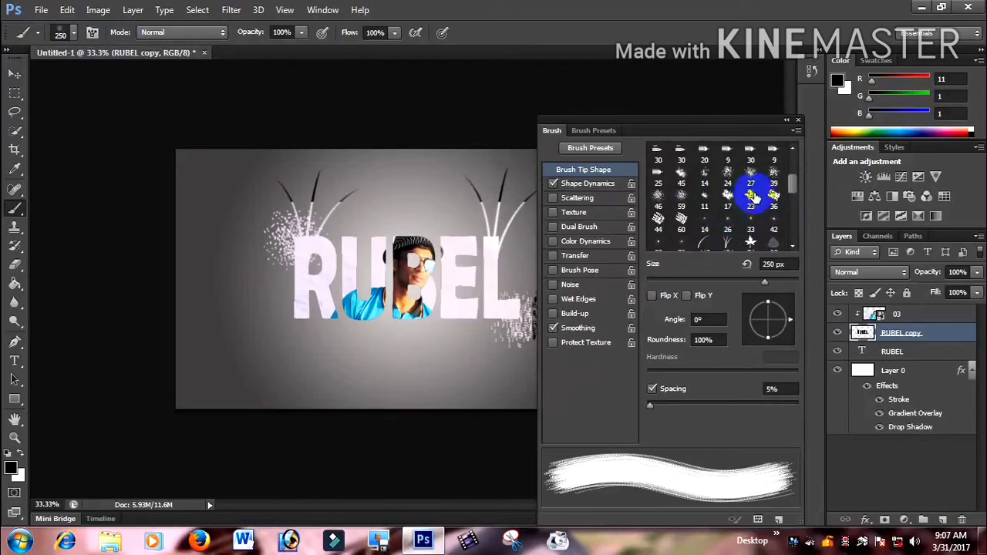
pyautogui.scroll(-1, 686, 199)
pyautogui.scroll(-1, 682, 205)
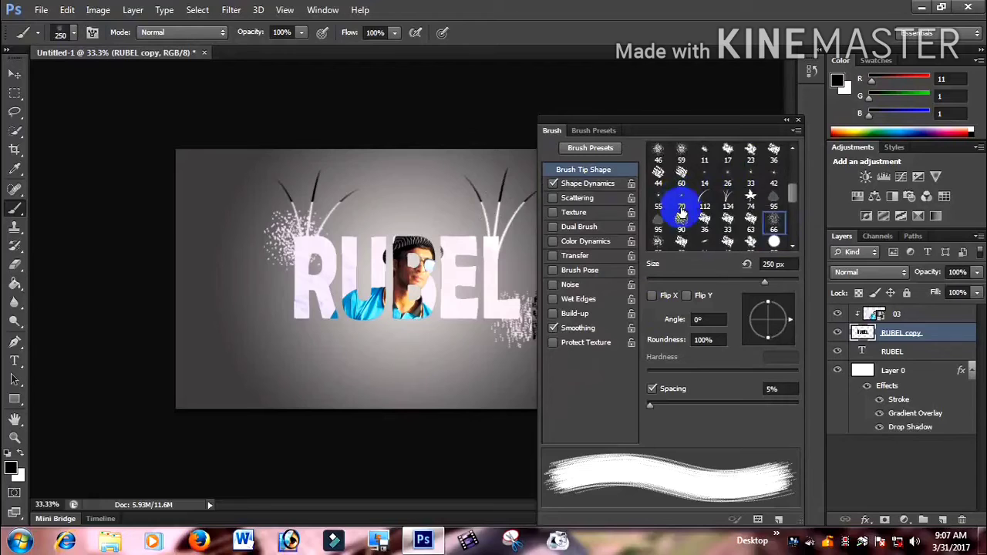
pyautogui.click(750, 198)
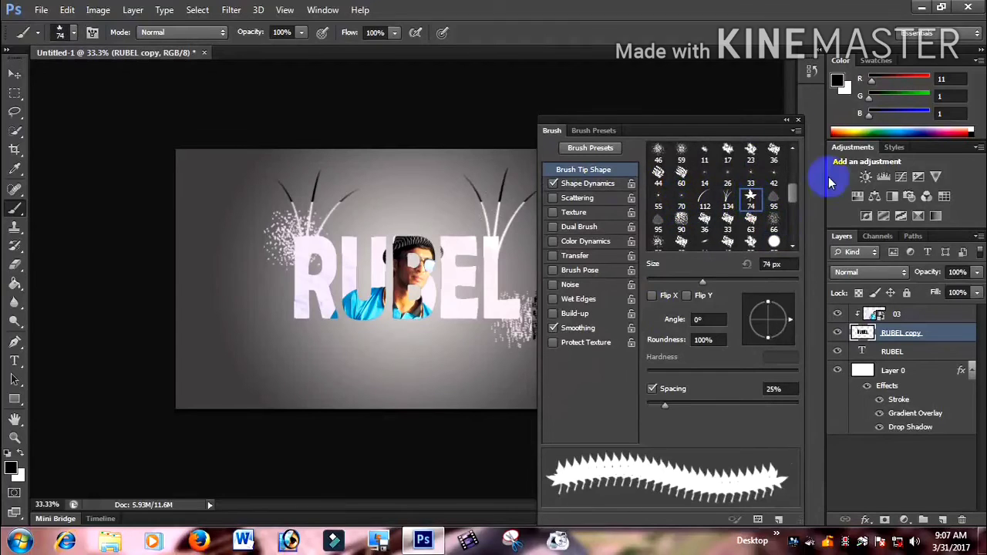
pyautogui.click(798, 121)
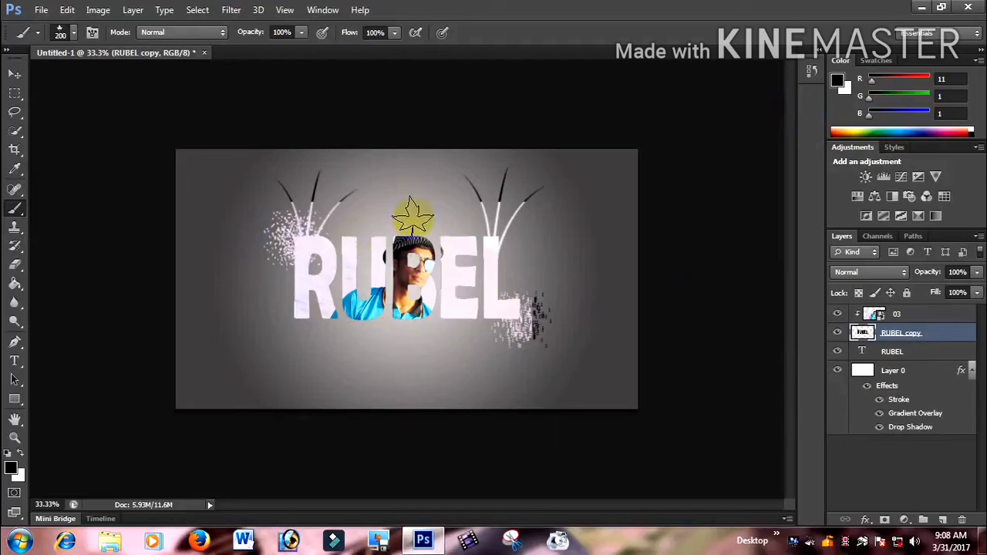
# Stamp a white star above the person's cap between U and B, then select layer 03
pyautogui.click(414, 219)
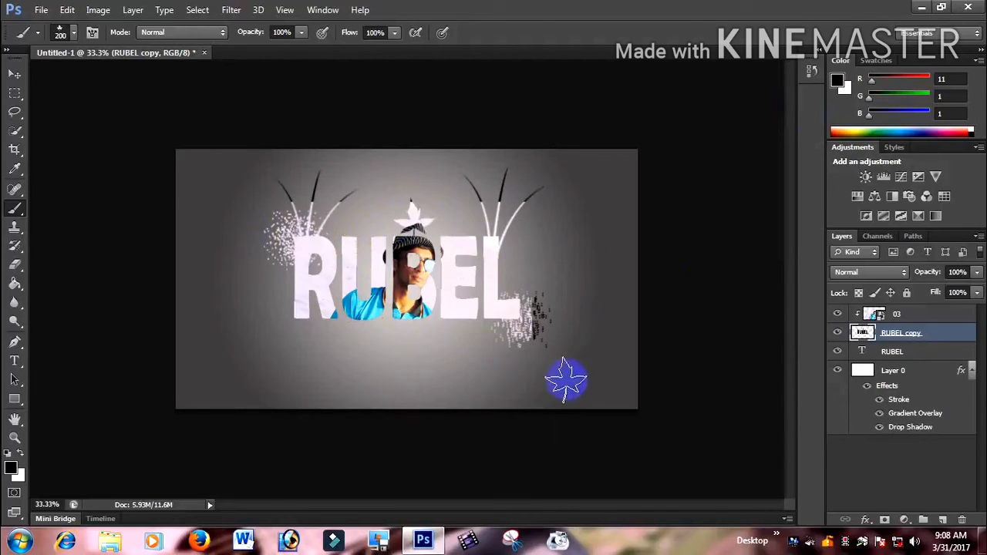
pyautogui.click(507, 308)
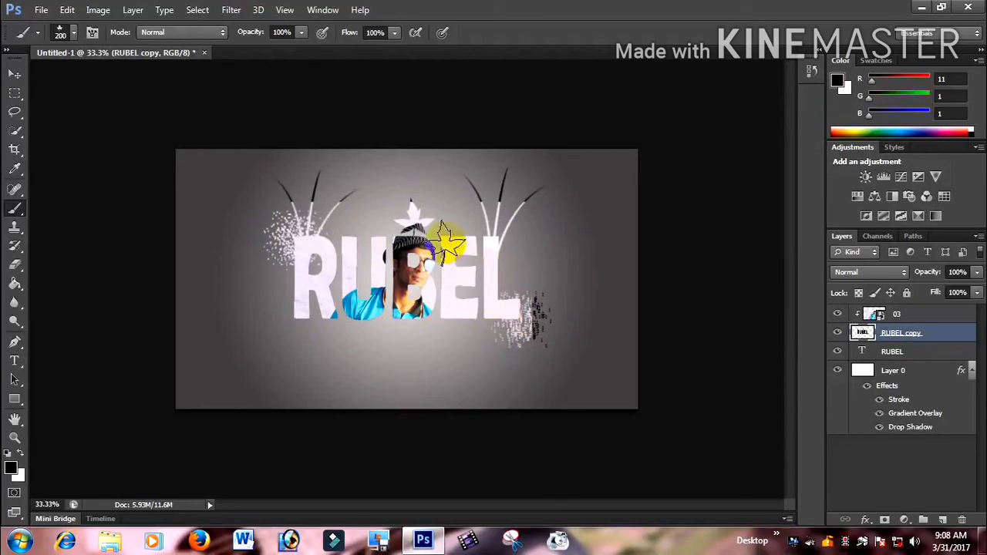
pyautogui.click(660, 152)
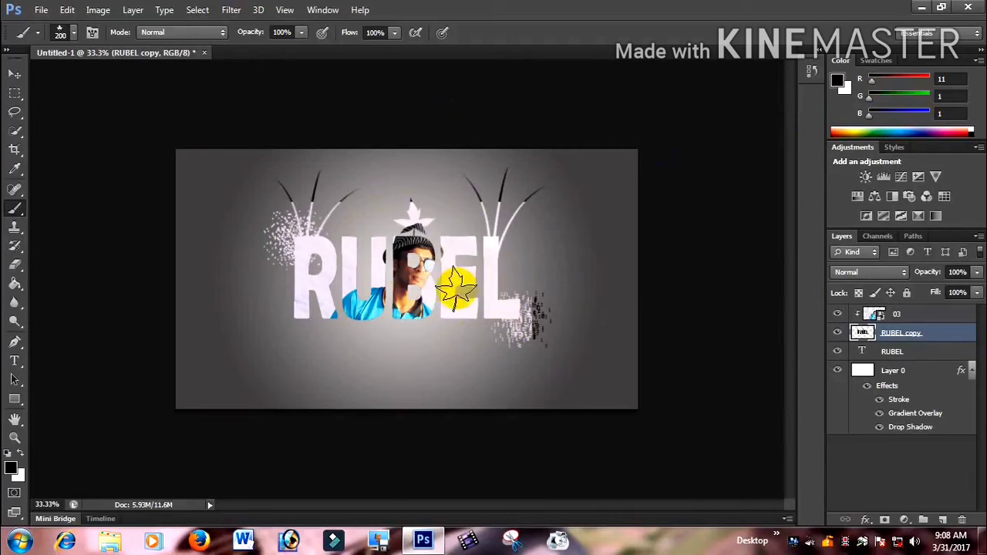
pyautogui.click(558, 275)
pyautogui.click(661, 288)
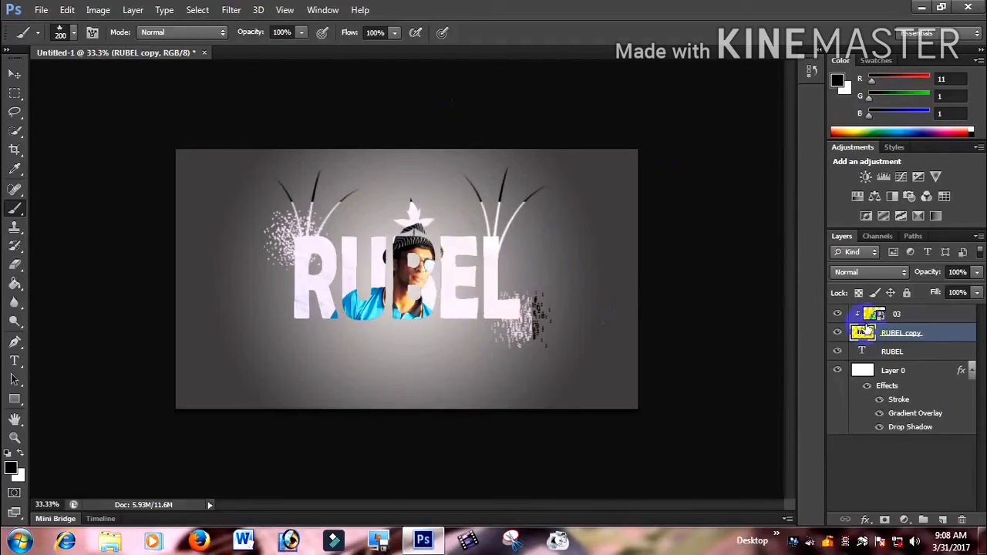
pyautogui.rightClick(908, 316)
pyautogui.click(908, 318)
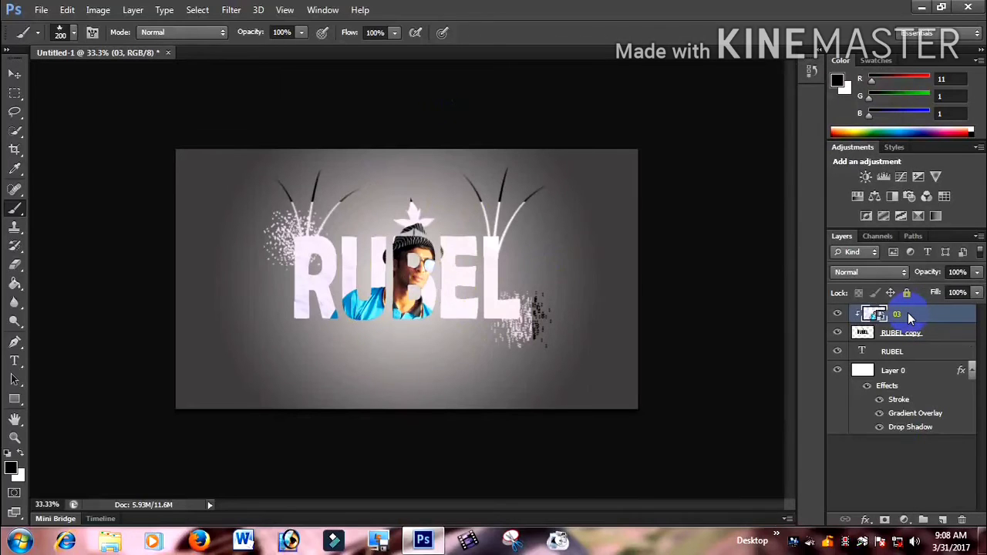
# Place photo 03 from the rubel pic folder as a new layer and commit it
pyautogui.click(40, 10)
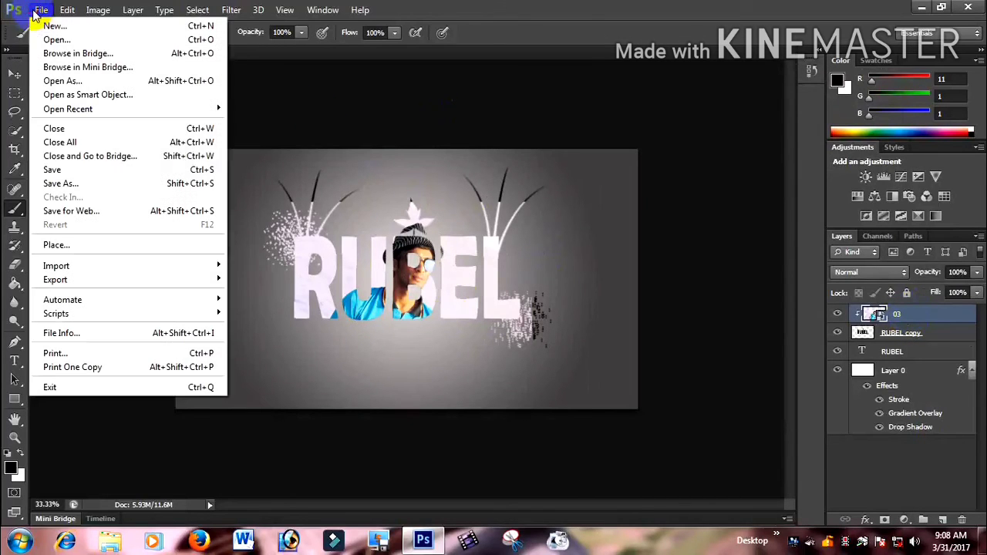
pyautogui.click(77, 252)
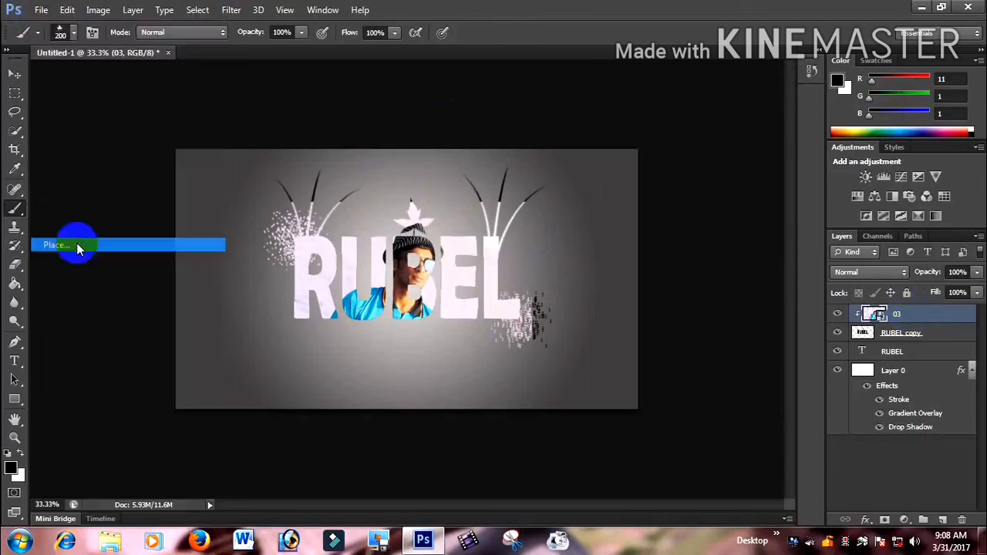
pyautogui.click(345, 97)
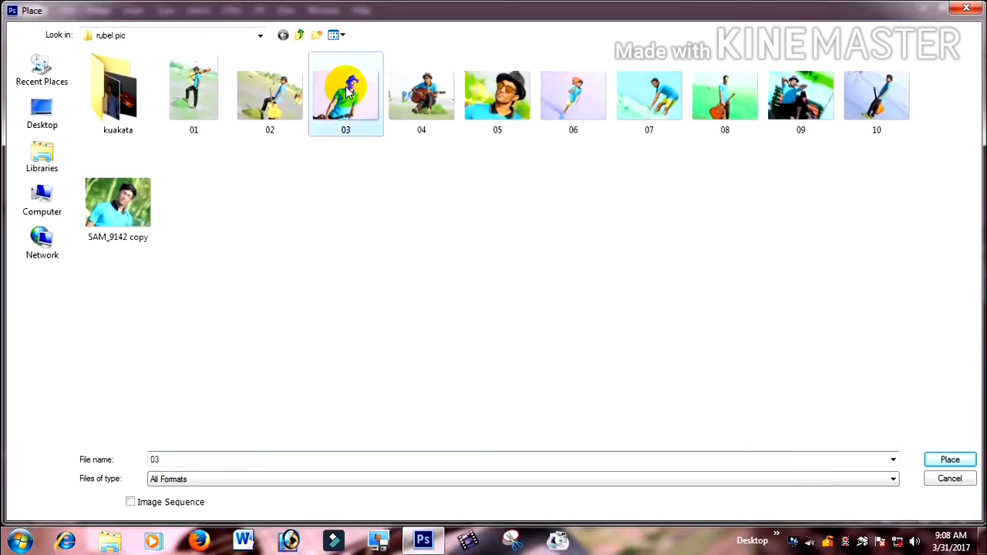
pyautogui.click(939, 460)
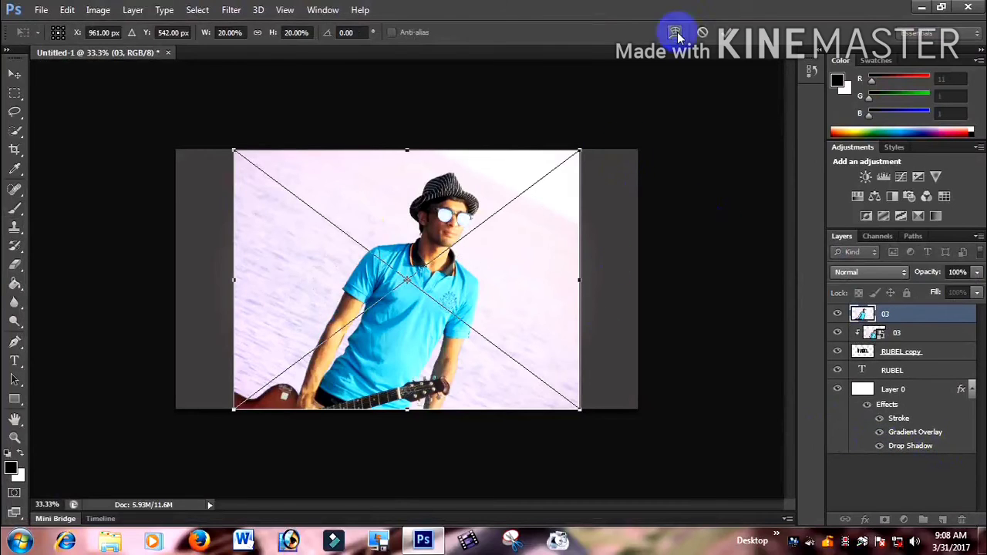
pyautogui.click(727, 34)
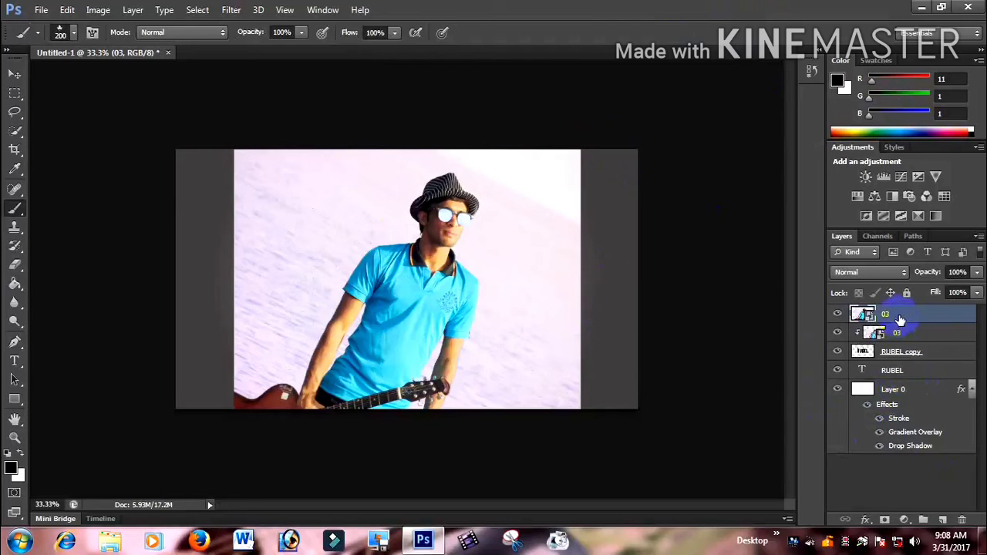
# Move the placed 03 layer beneath the RUBEL text layers and rasterize it
pyautogui.moveTo(900, 315); pyautogui.dragTo(912, 396)
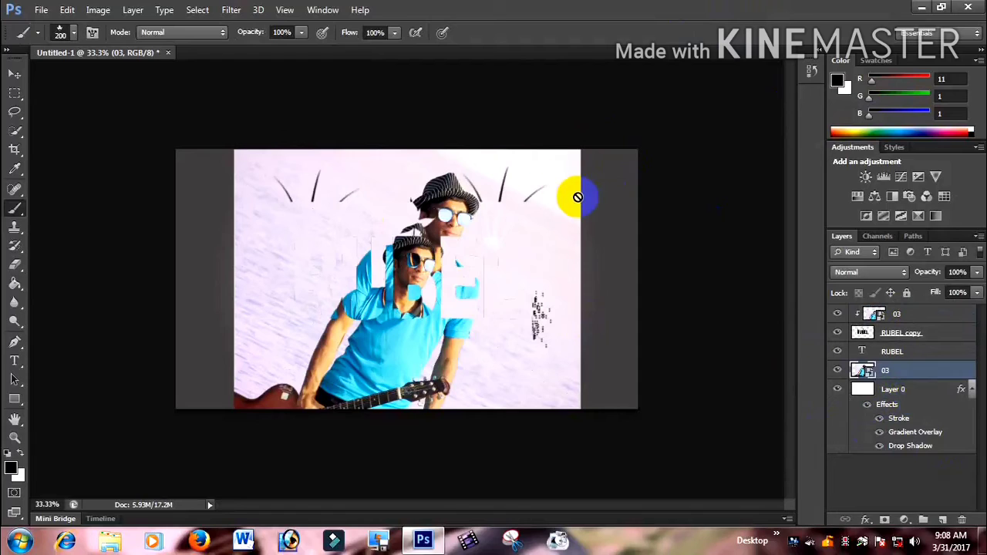
pyautogui.click(517, 284)
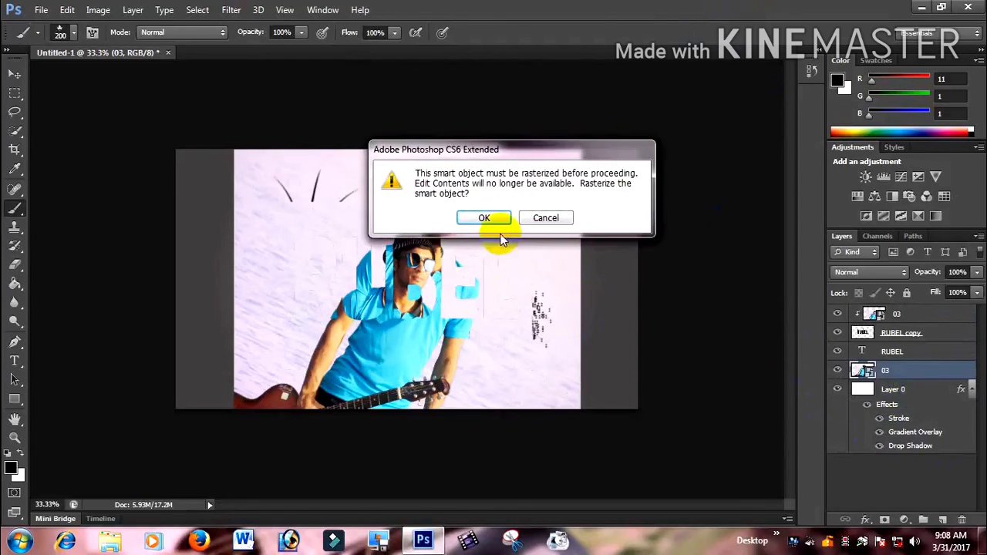
pyautogui.click(483, 218)
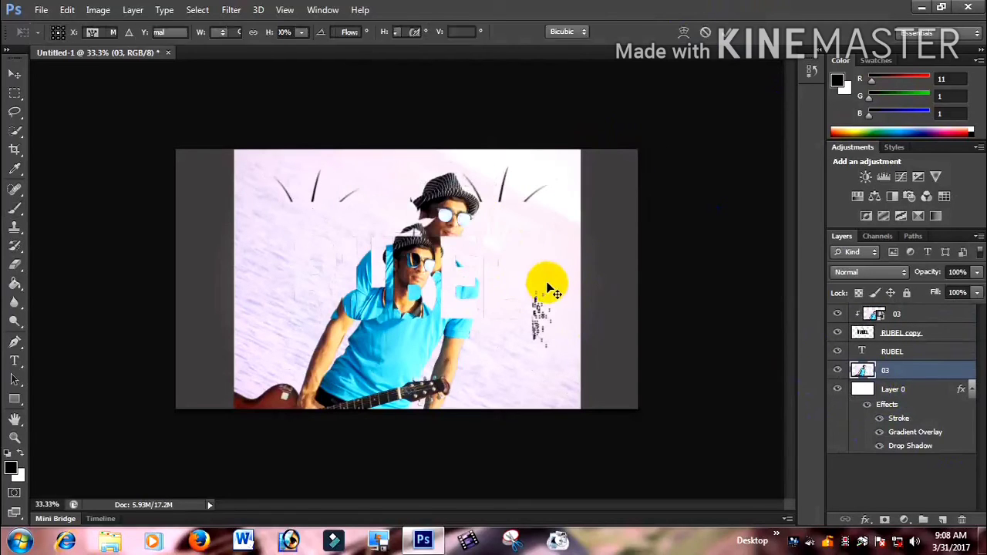
# Free-transform photo 03, widening it out to the canvas's left and right edges
pyautogui.hotkey('ctrl', 't')
pyautogui.moveTo(529, 313)
pyautogui.mouseDown()
pyautogui.moveTo(532, 325)
pyautogui.moveTo(532, 316)
pyautogui.mouseUp()
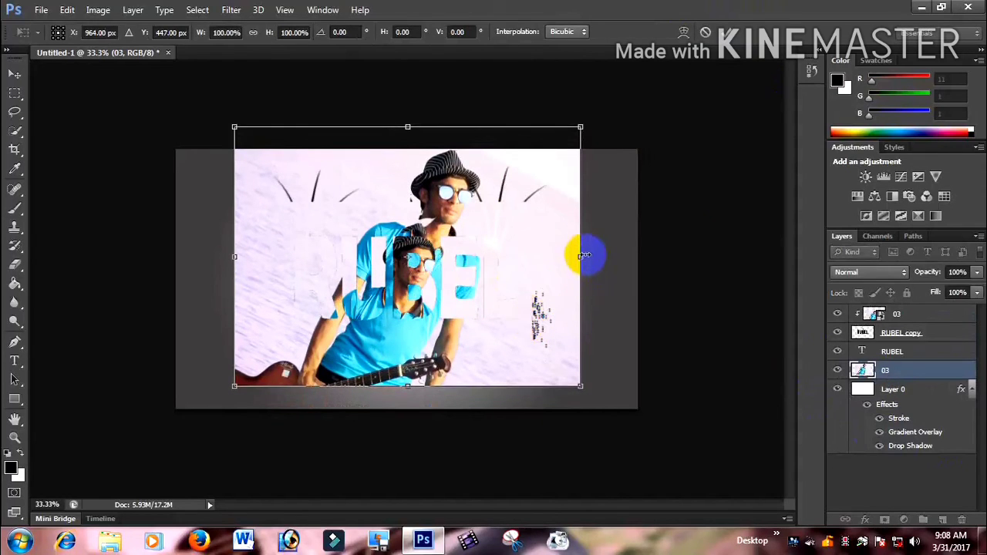
pyautogui.moveTo(582, 255); pyautogui.dragTo(613, 257)
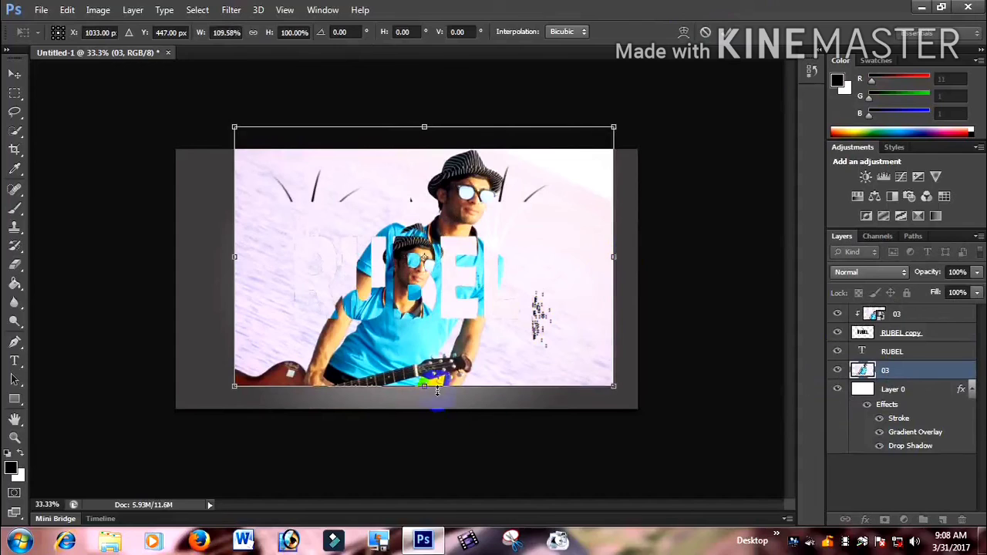
pyautogui.moveTo(426, 385); pyautogui.dragTo(424, 427)
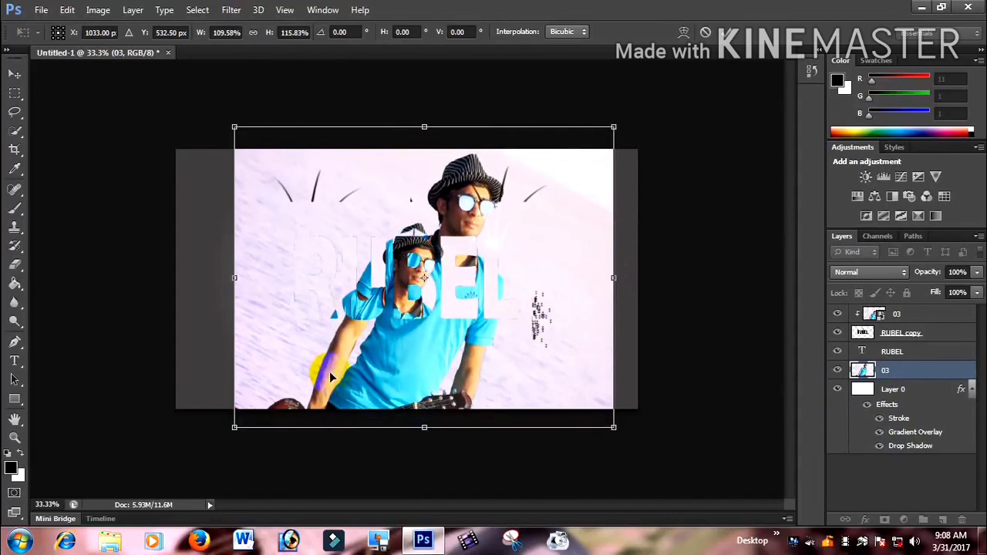
pyautogui.moveTo(232, 277)
pyautogui.mouseDown()
pyautogui.moveTo(156, 282)
pyautogui.moveTo(175, 282)
pyautogui.mouseUp()
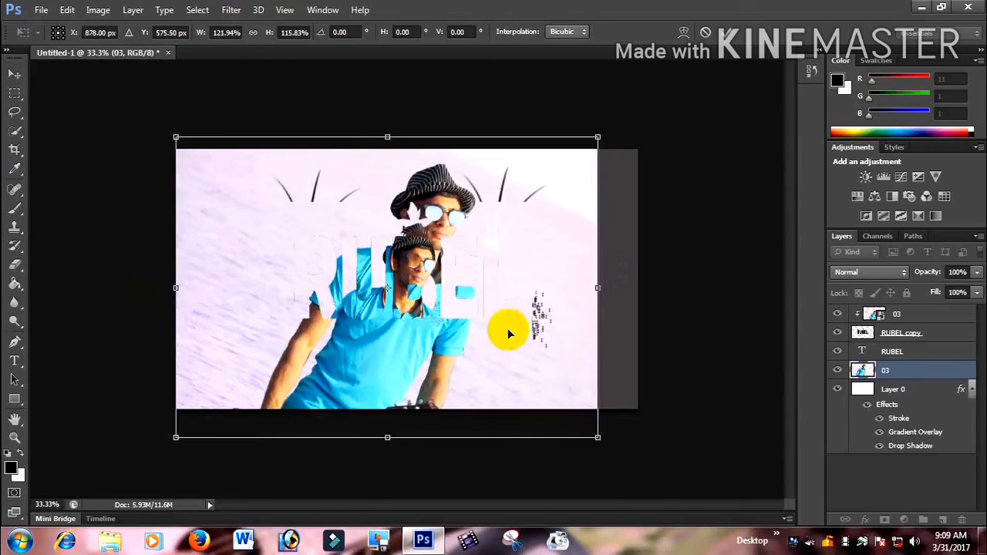
pyautogui.moveTo(599, 287)
pyautogui.mouseDown()
pyautogui.moveTo(650, 288)
pyautogui.moveTo(637, 287)
pyautogui.mouseUp()
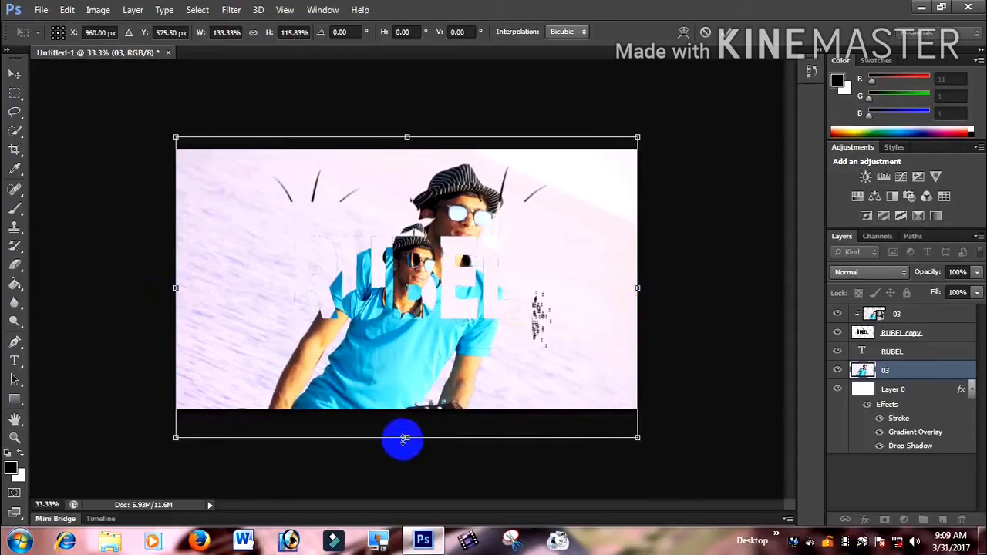
# Stretch photo 03 to about 144% × 147% so it fills the canvas, and commit
pyautogui.moveTo(405, 438); pyautogui.dragTo(406, 487)
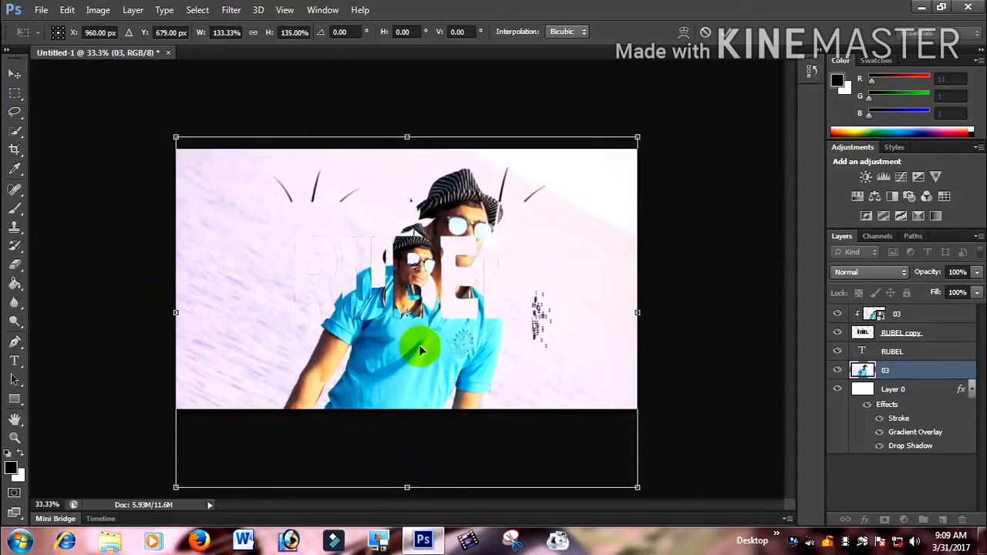
pyautogui.moveTo(405, 136); pyautogui.dragTo(414, 106)
pyautogui.moveTo(637, 297); pyautogui.dragTo(655, 297)
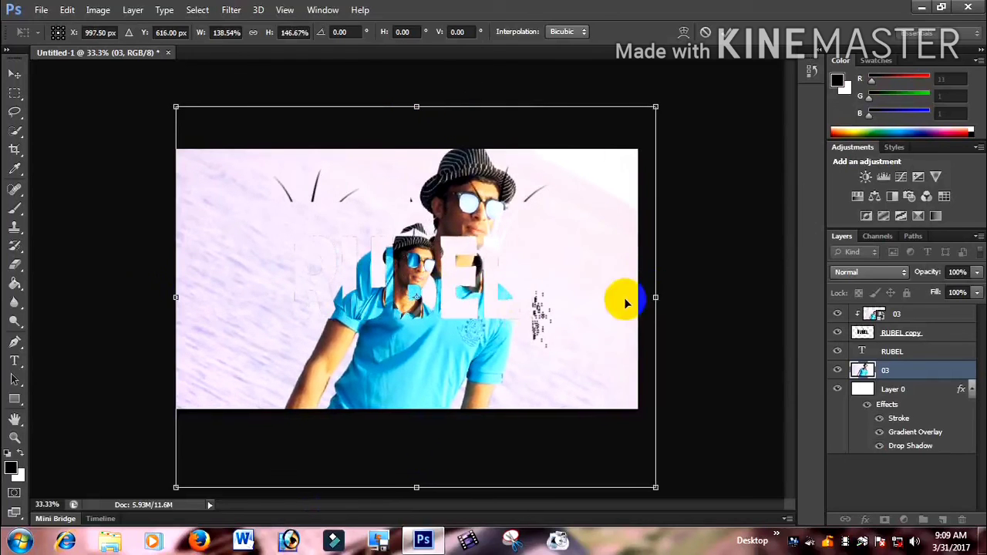
pyautogui.moveTo(493, 362)
pyautogui.mouseDown()
pyautogui.moveTo(431, 344)
pyautogui.moveTo(441, 335)
pyautogui.moveTo(432, 358)
pyautogui.mouseUp()
pyautogui.moveTo(623, 283); pyautogui.dragTo(638, 284)
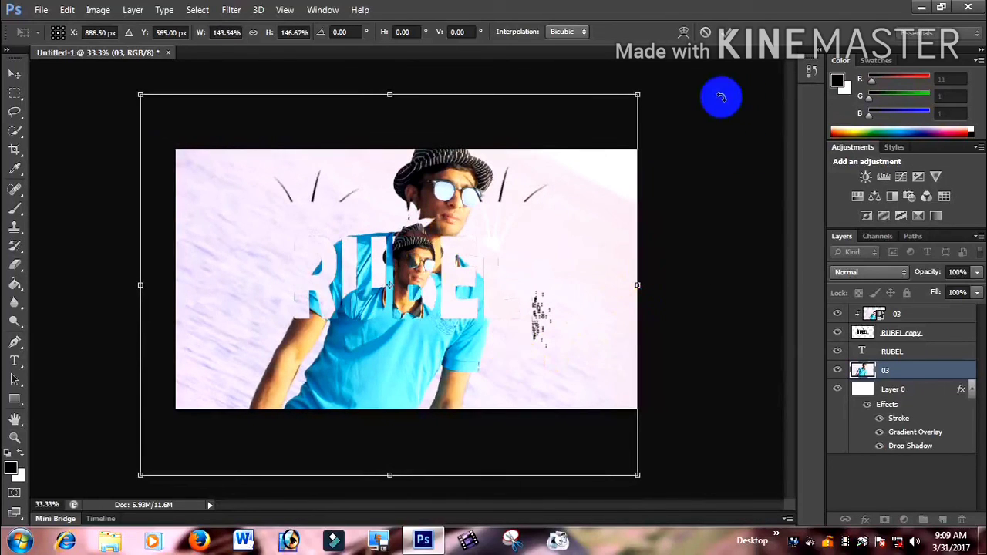
pyautogui.press('Return')
pyautogui.press('b')
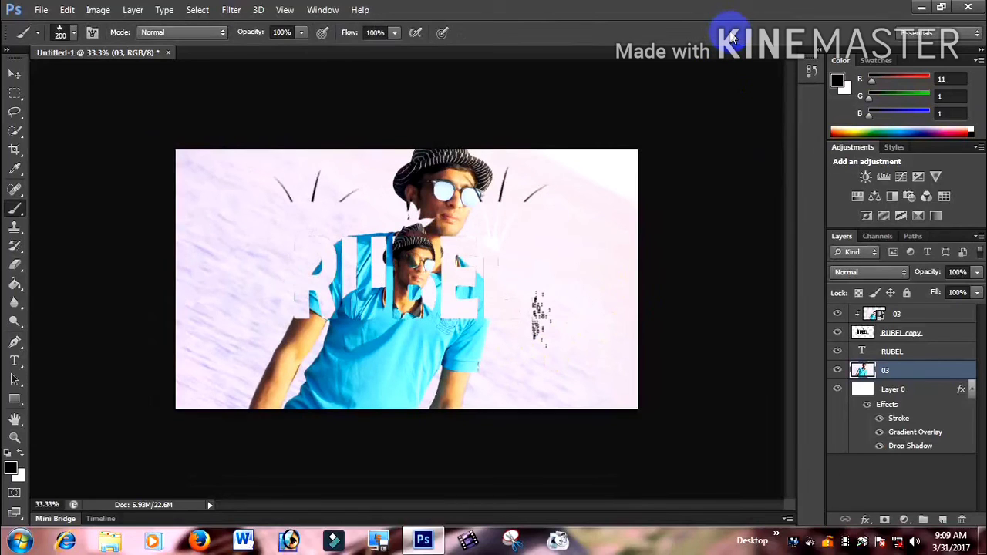
# Save the design as Untitled-1.psd on the Desktop, replacing the existing file
pyautogui.click(287, 254)
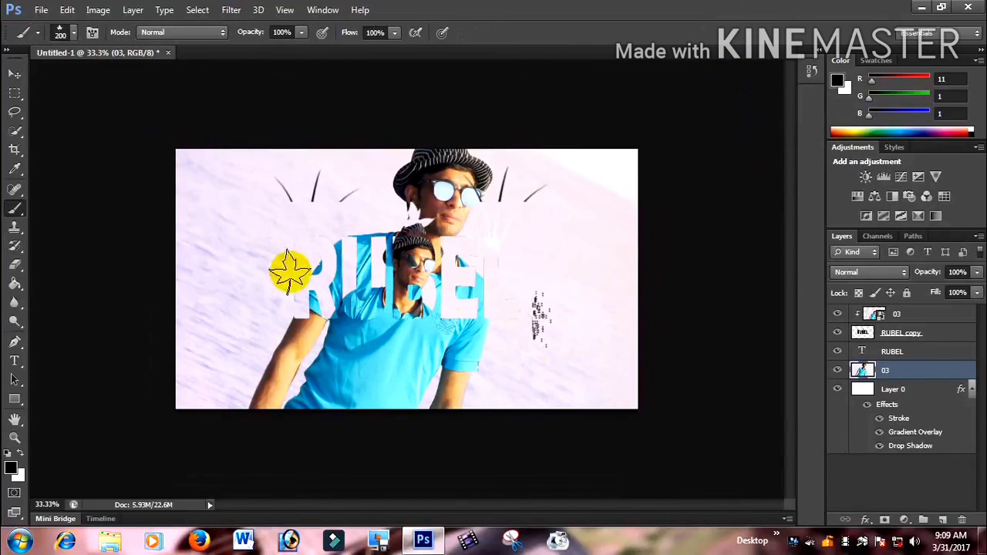
pyautogui.hotkey('ctrl', 's')
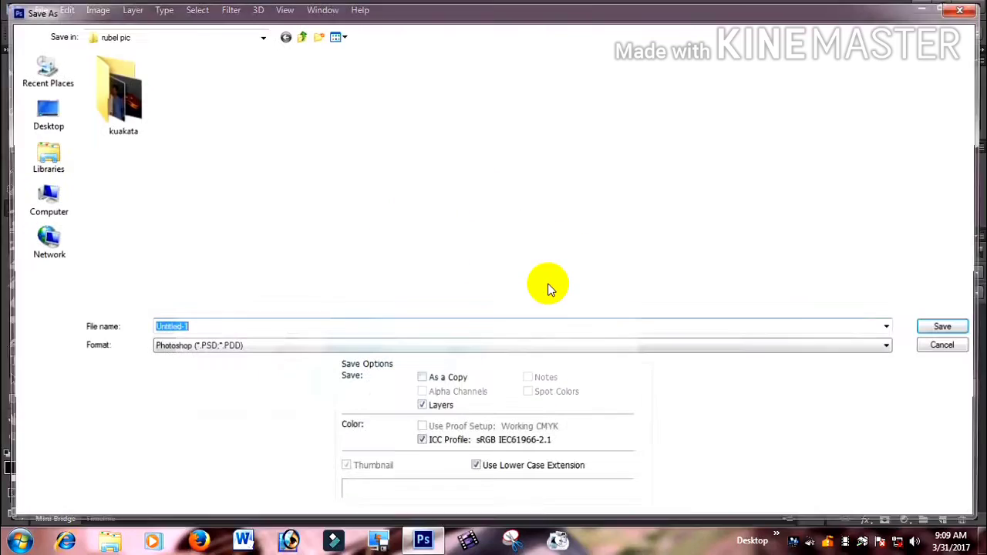
pyautogui.click(40, 117)
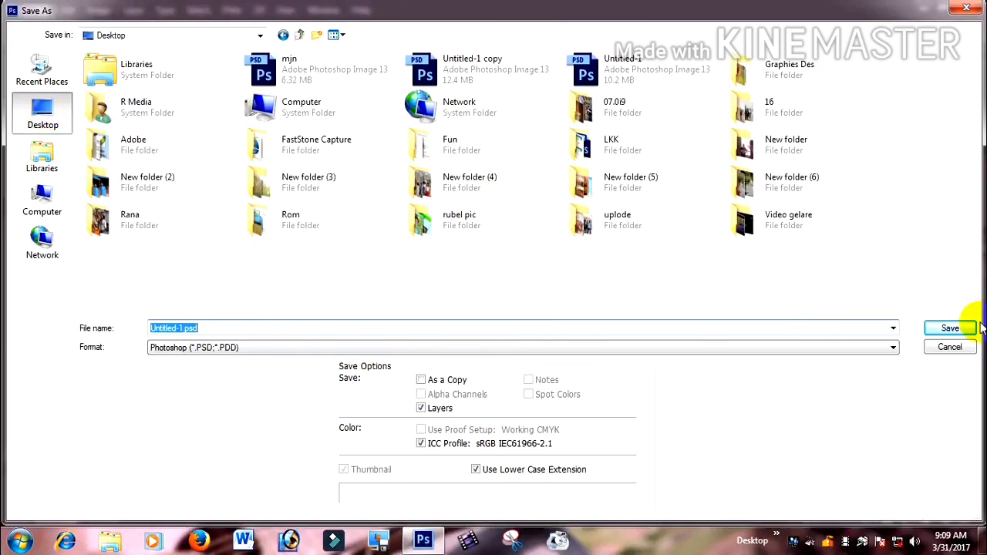
pyautogui.click(949, 329)
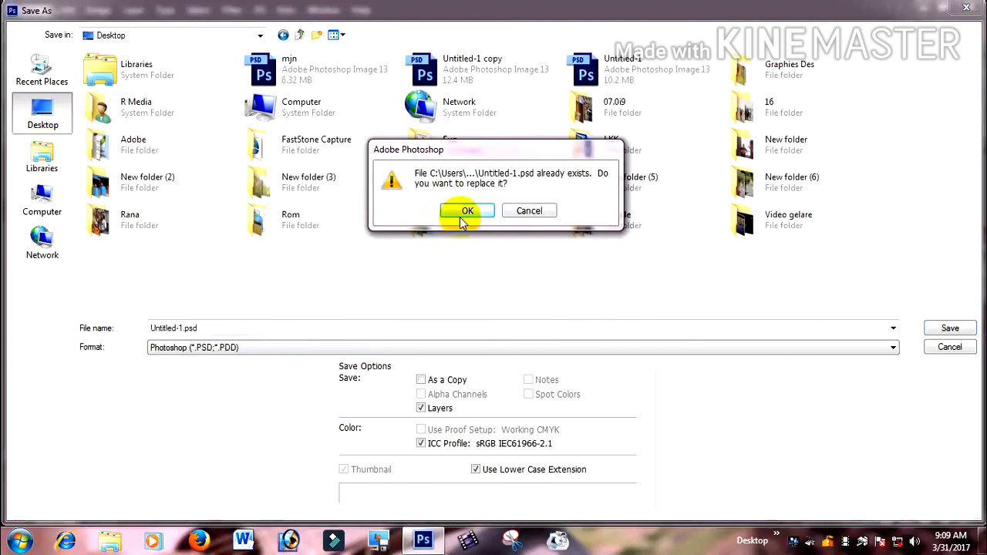
pyautogui.click(461, 212)
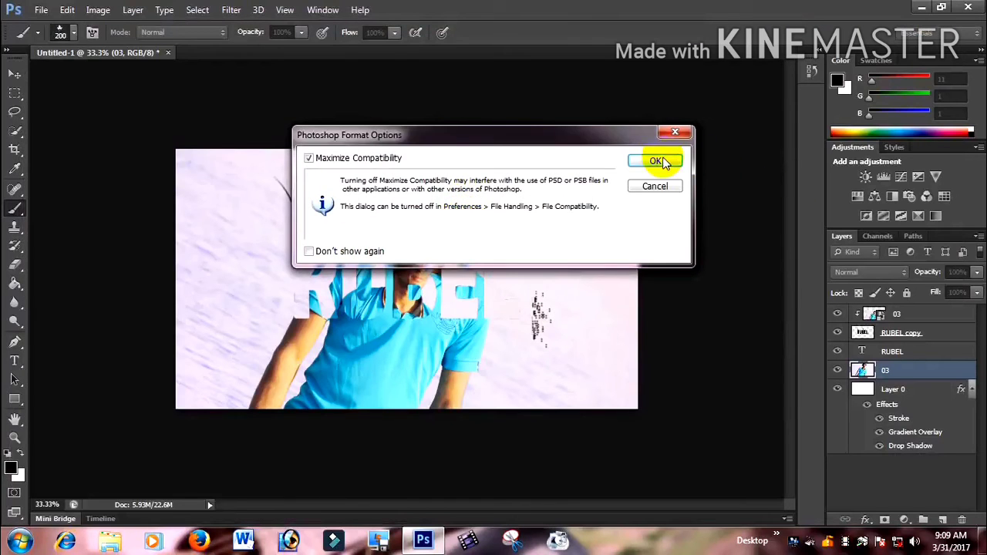
pyautogui.click(657, 160)
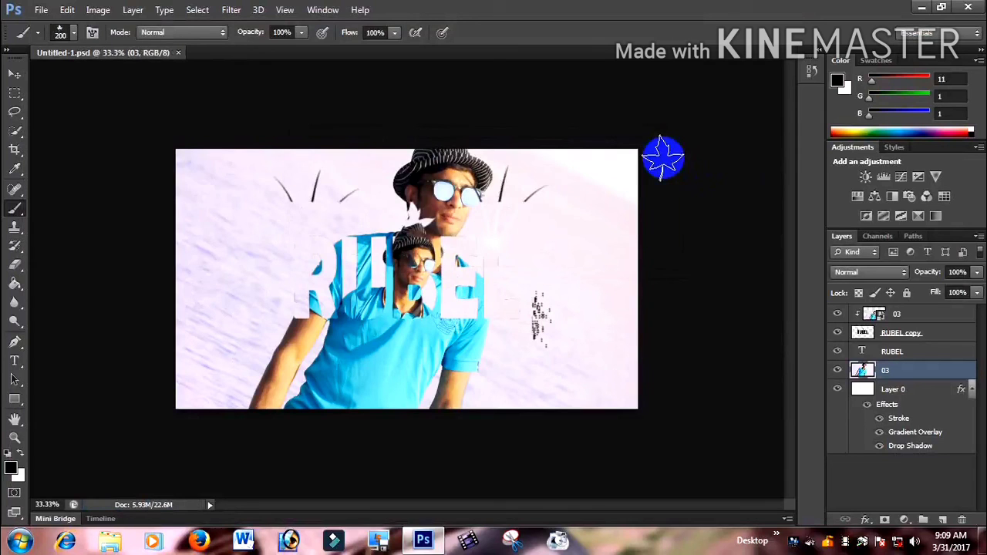
# Save a copy as Untitled-1 copy.psd in the rubel pic folder
pyautogui.hotkey('ctrl', 'shift', 's')
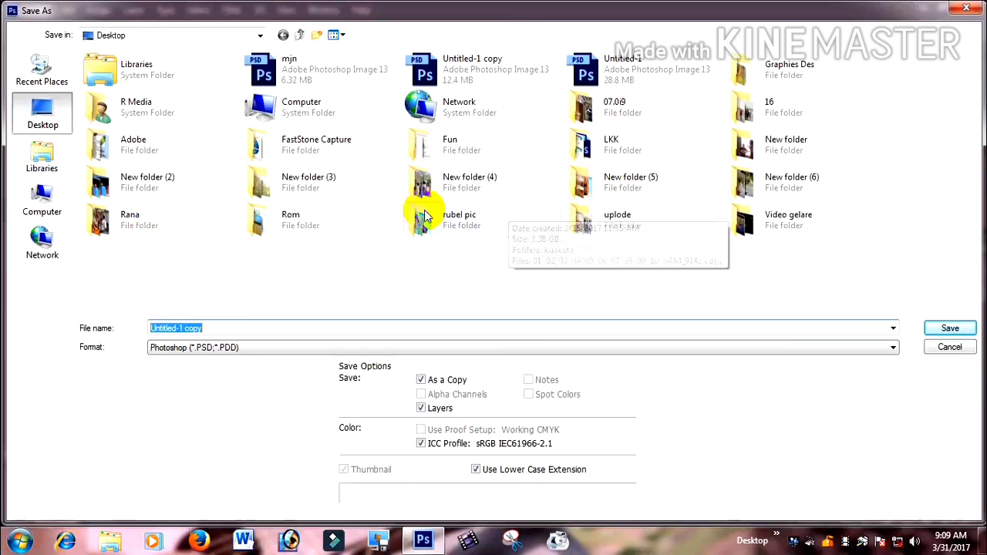
pyautogui.doubleClick(457, 222)
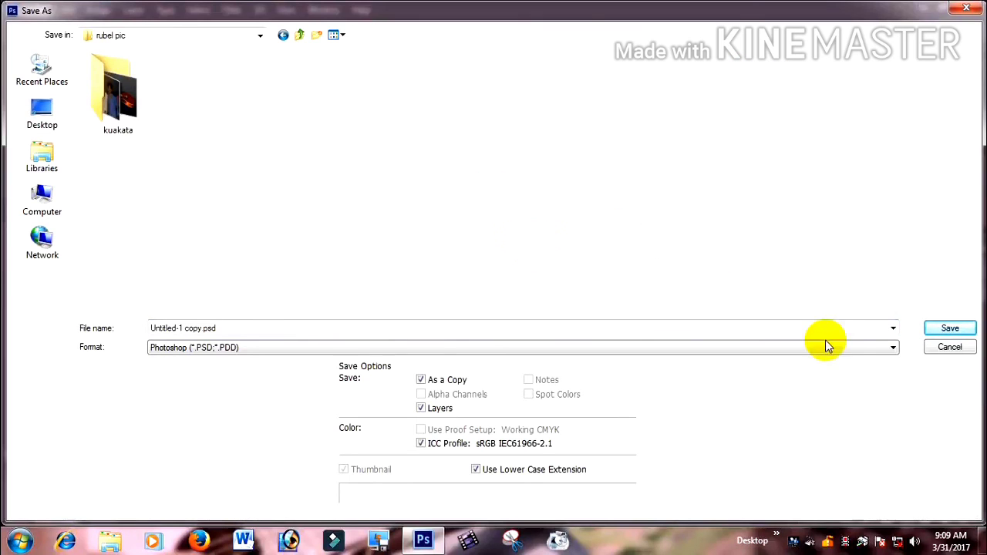
pyautogui.click(964, 329)
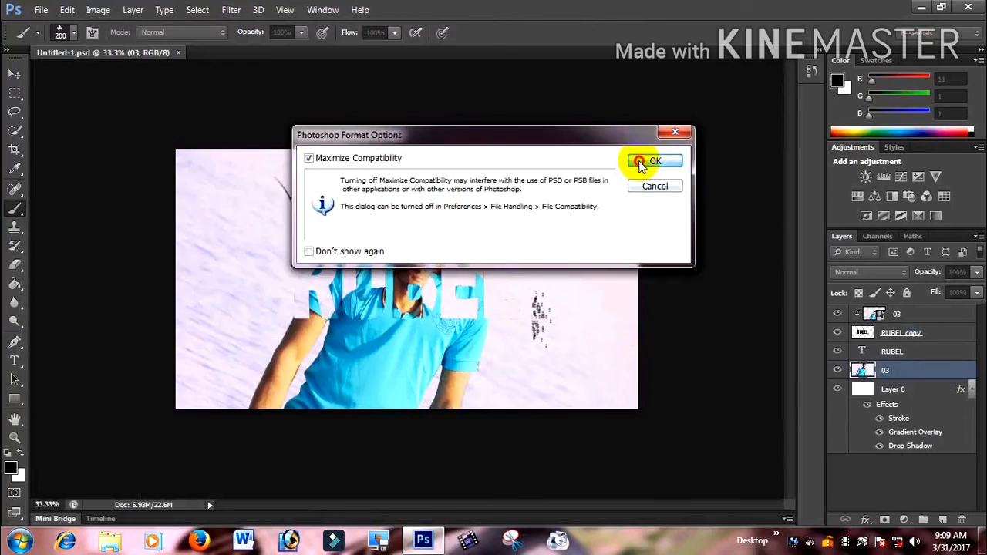
pyautogui.click(639, 164)
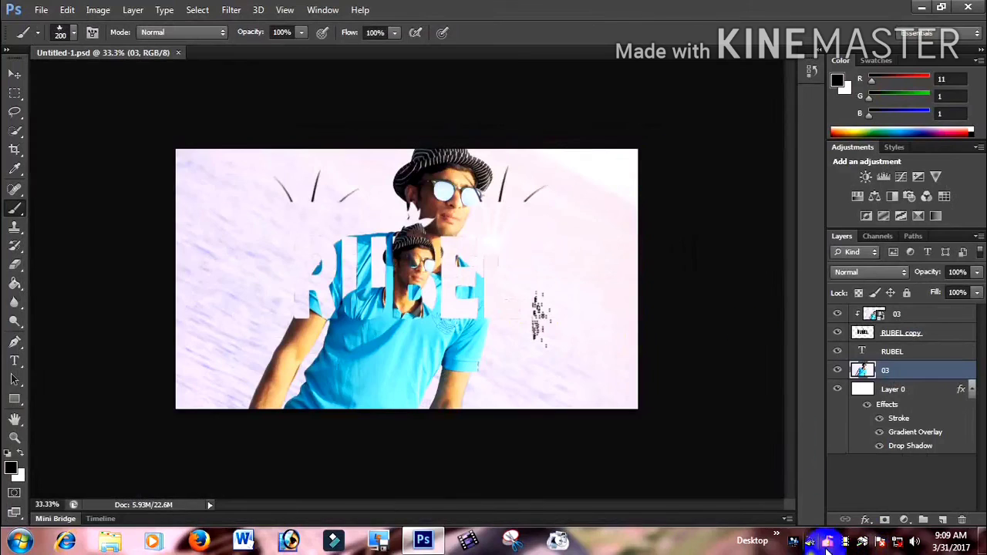